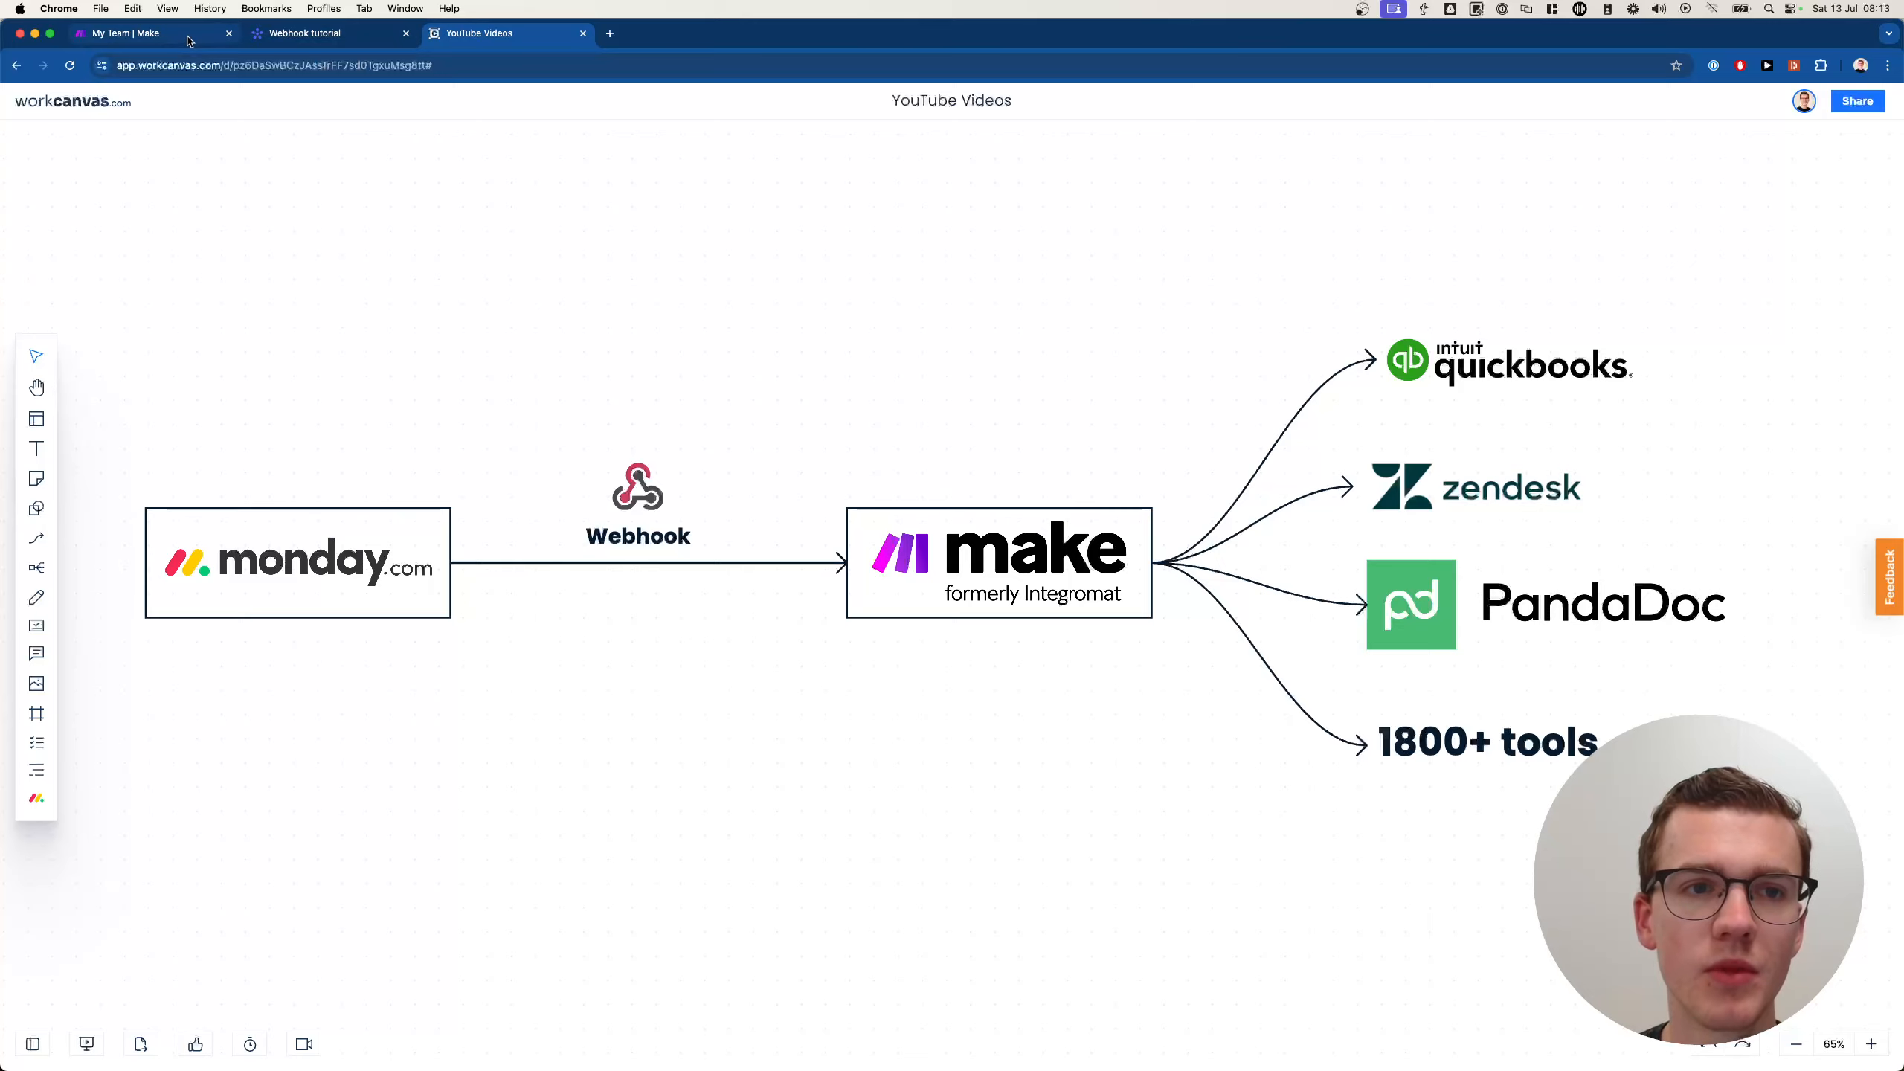
Step: Switch to the Webhook tutorial board in monday.com and search its automation templates for "webhook"
left_click(314, 33)
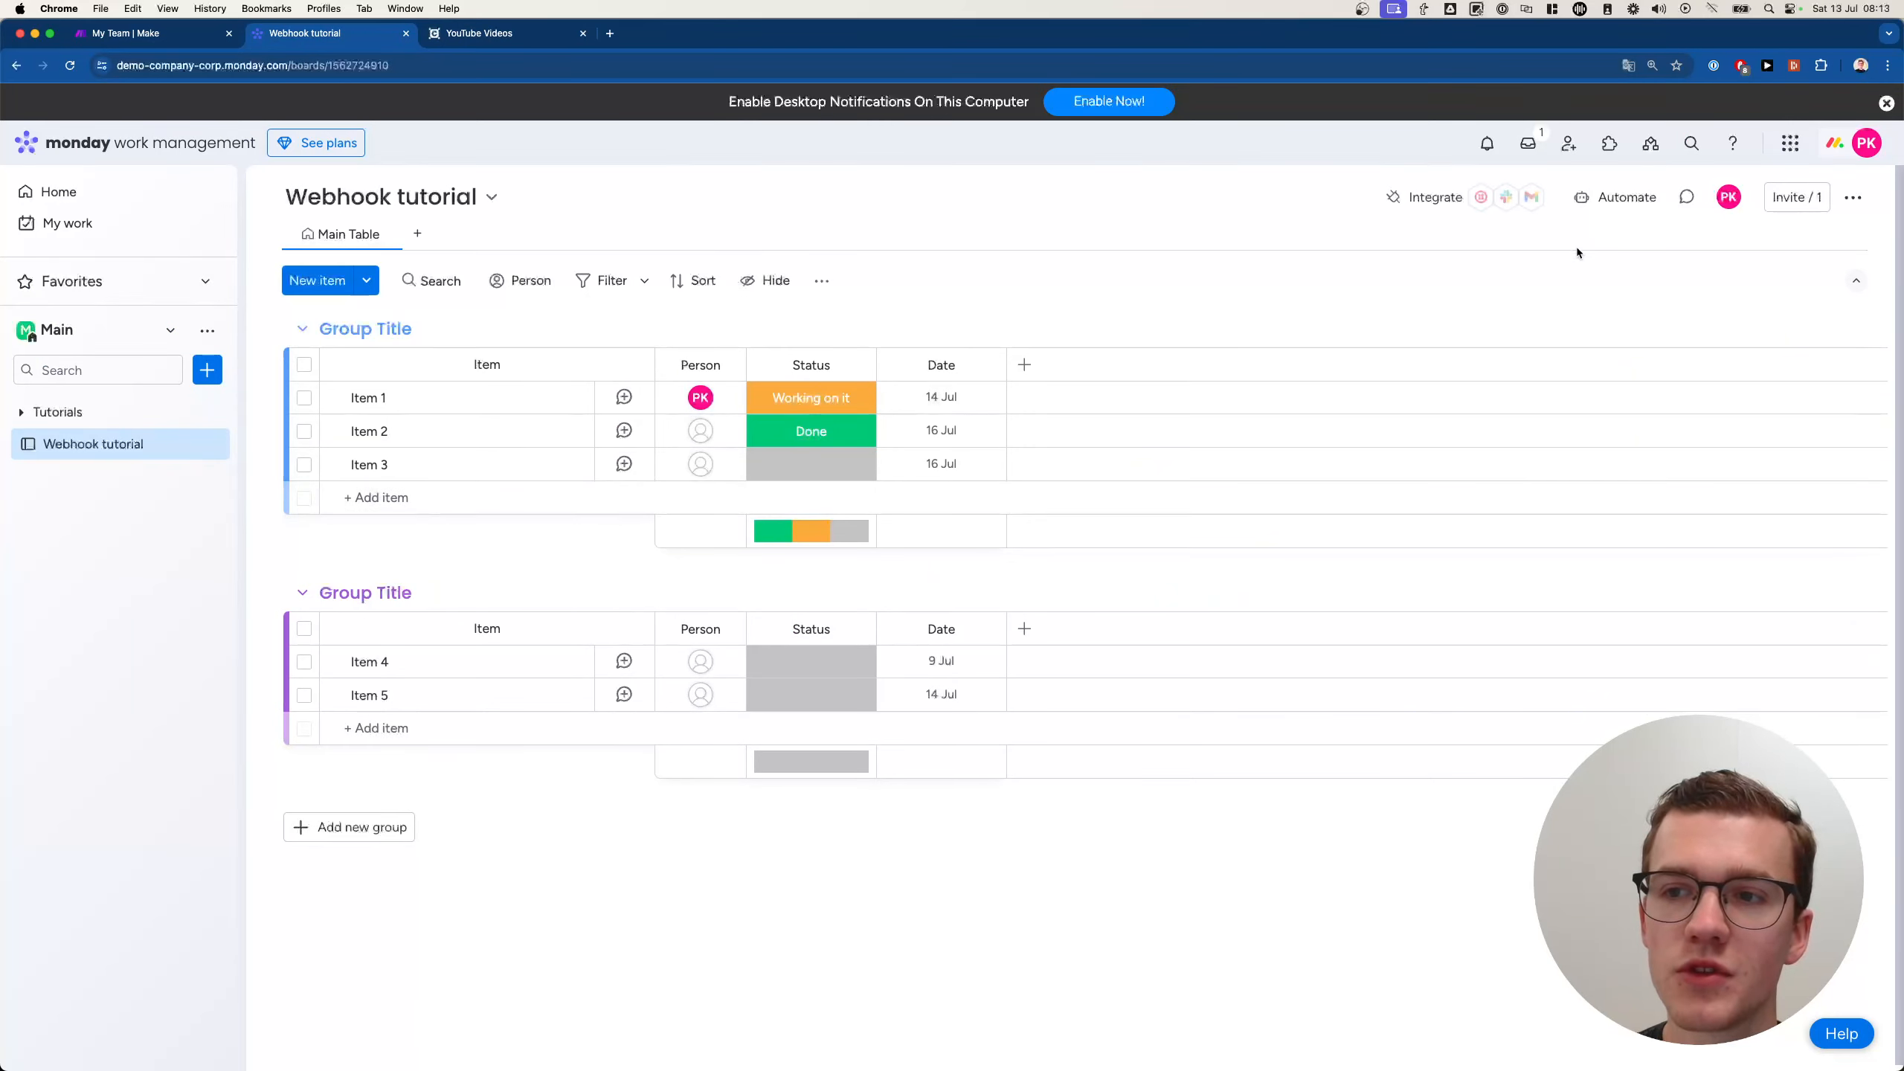
left_click(1626, 210)
type("webho")
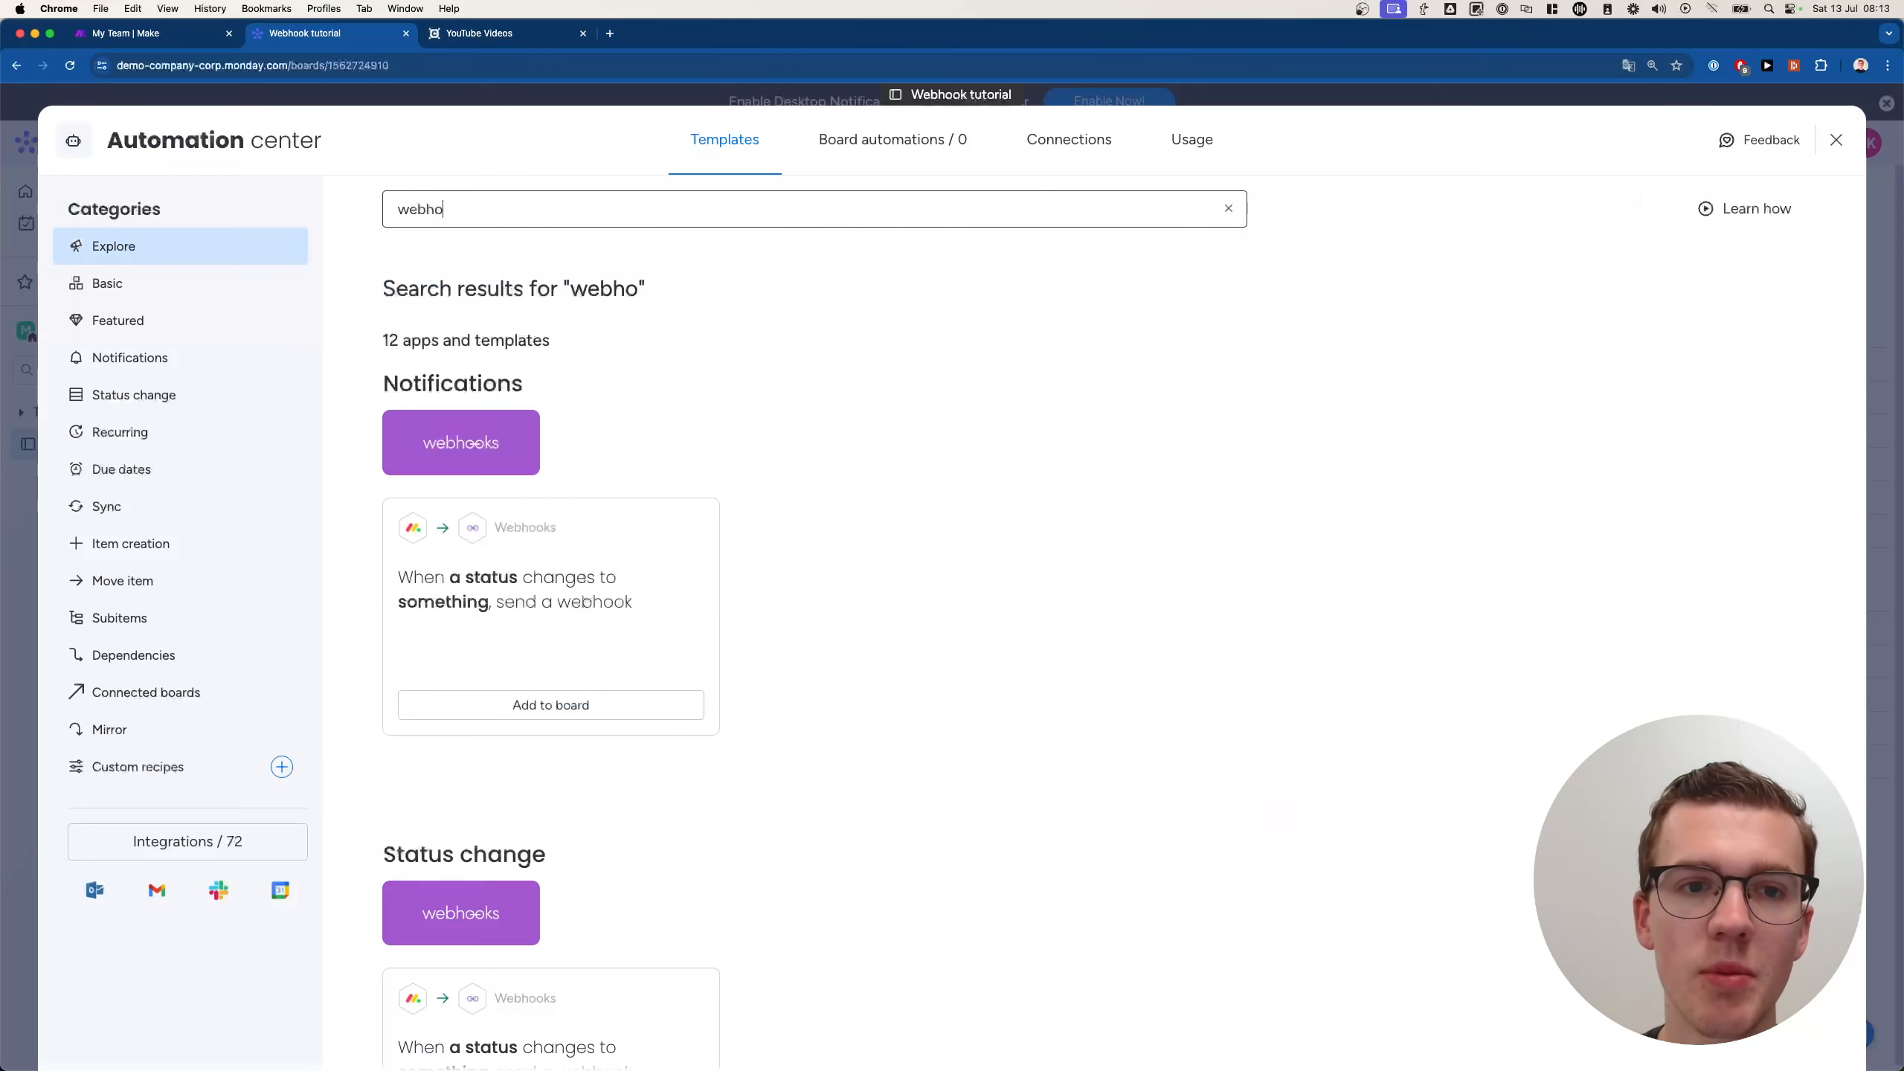
type("ok")
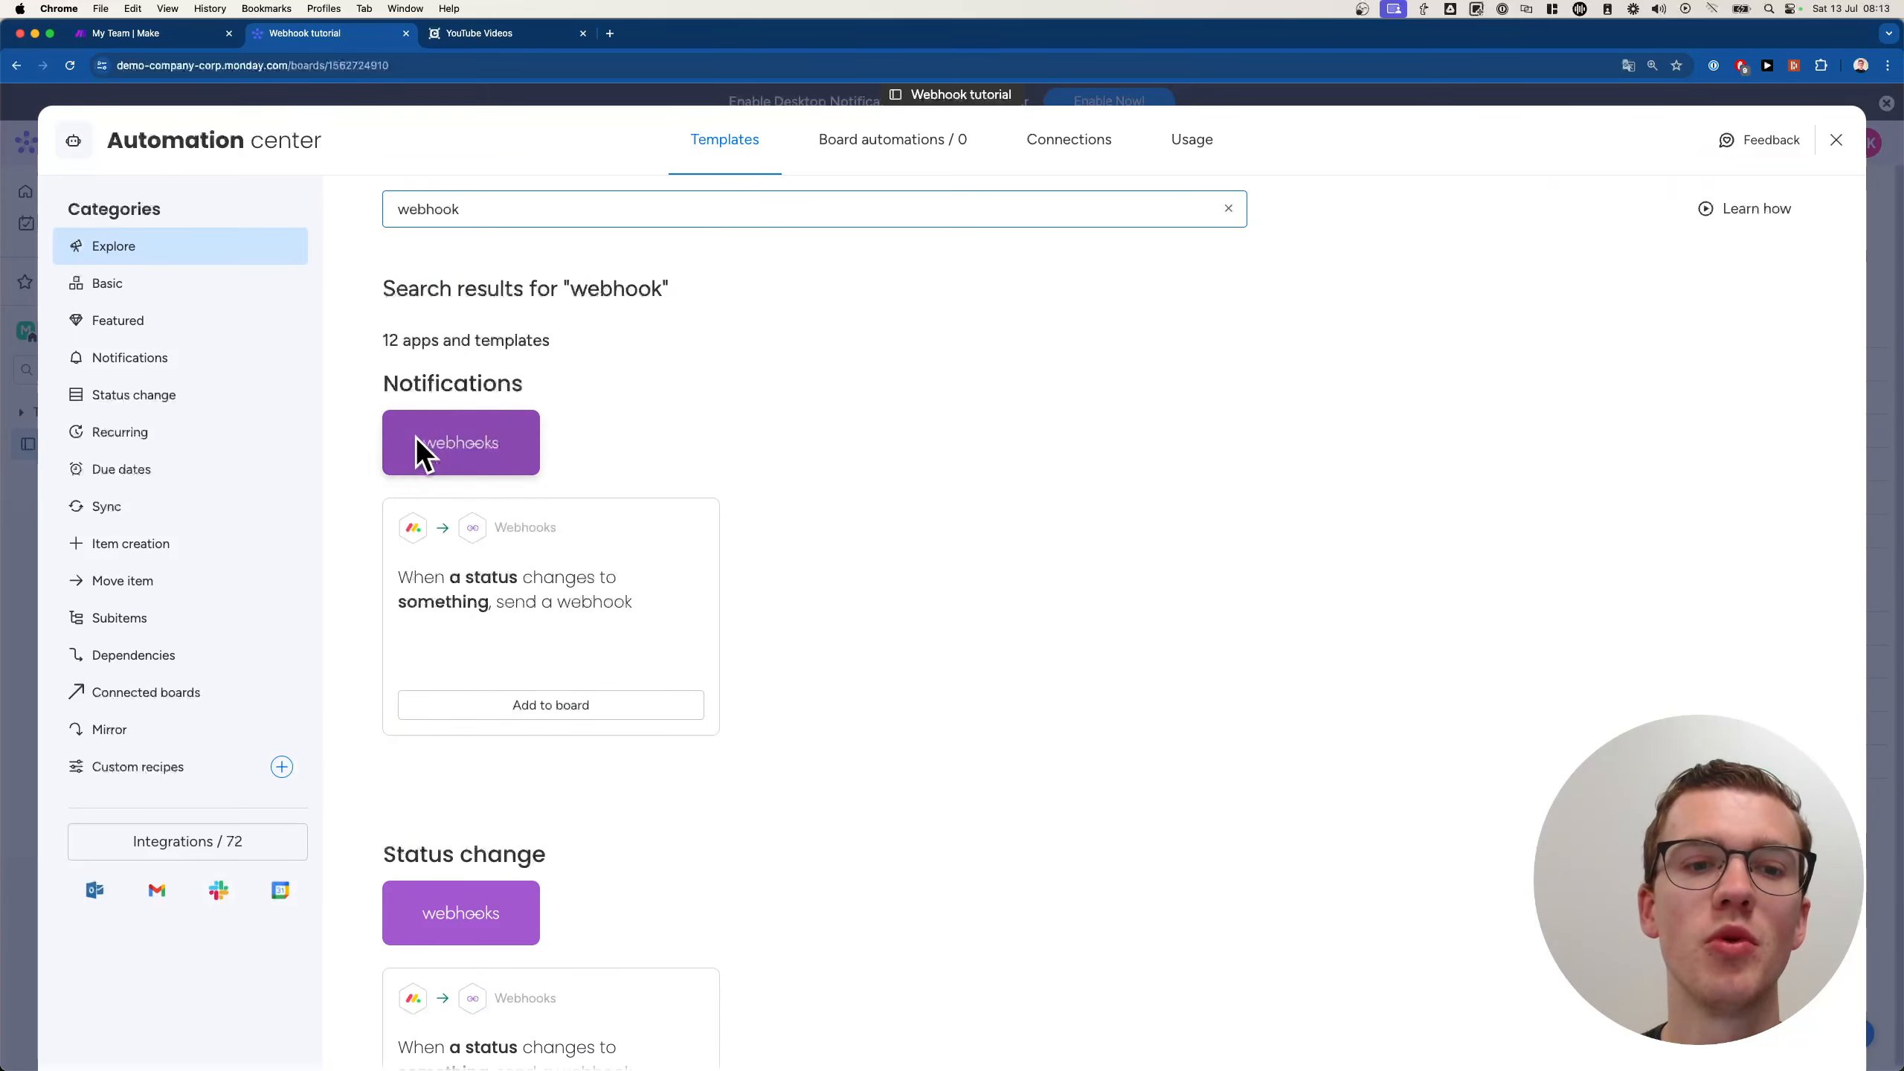
Step: Choose the Webhooks recipe "When a status changes to something, send a webhook" and start connecting a new webhook URL
left_click(474, 441)
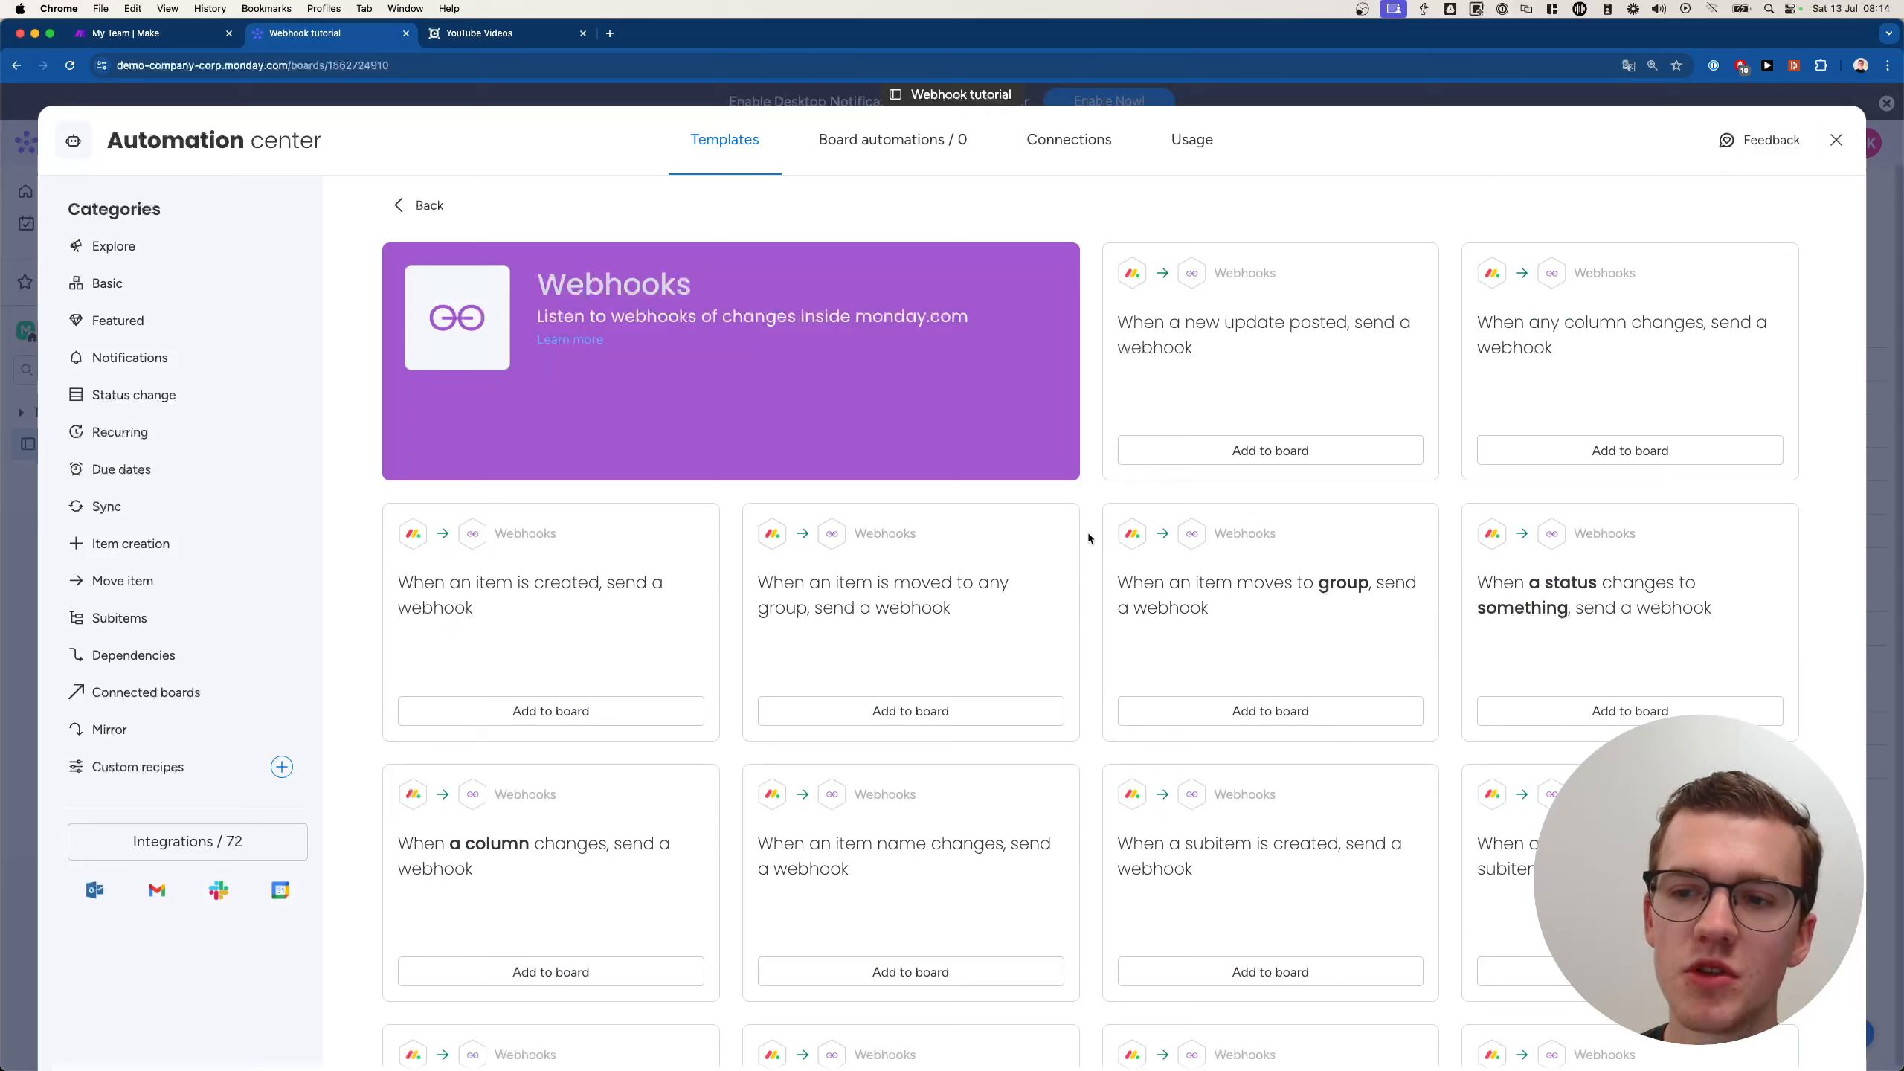
left_click(1621, 635)
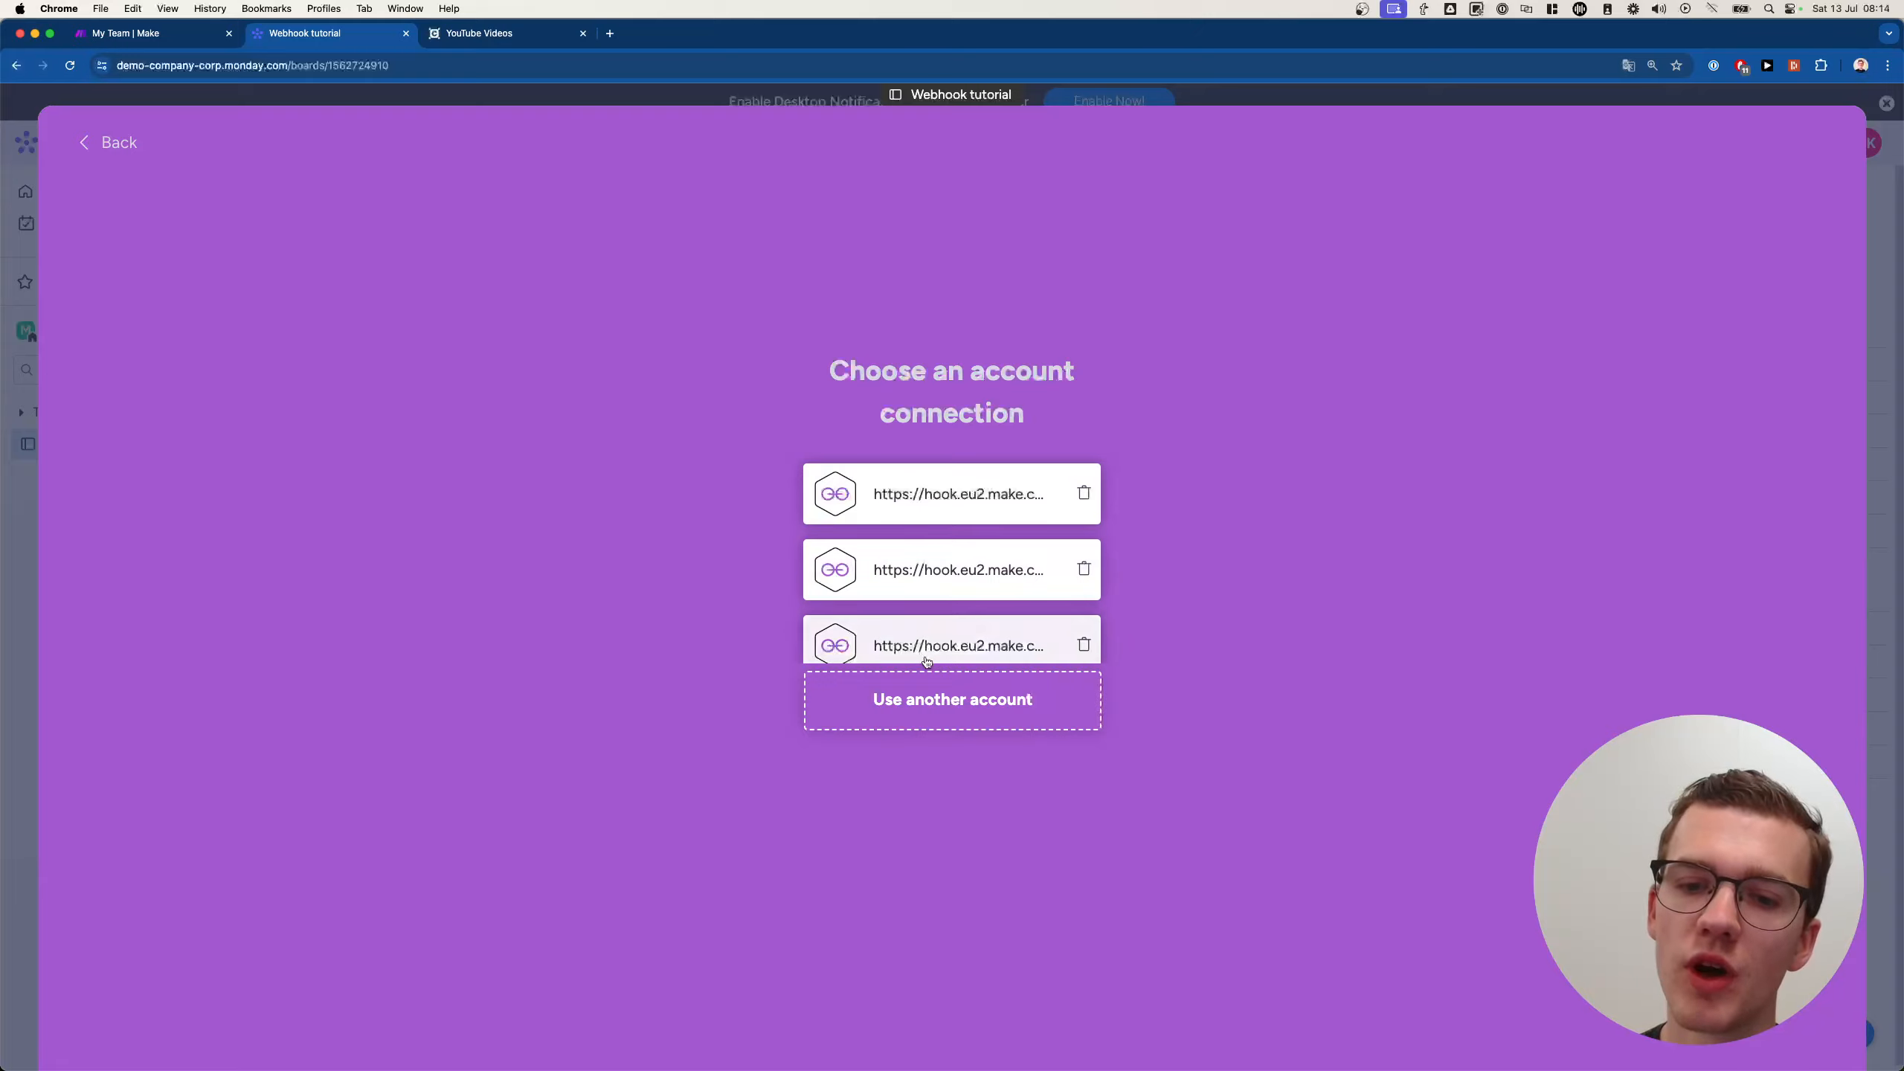
left_click(969, 710)
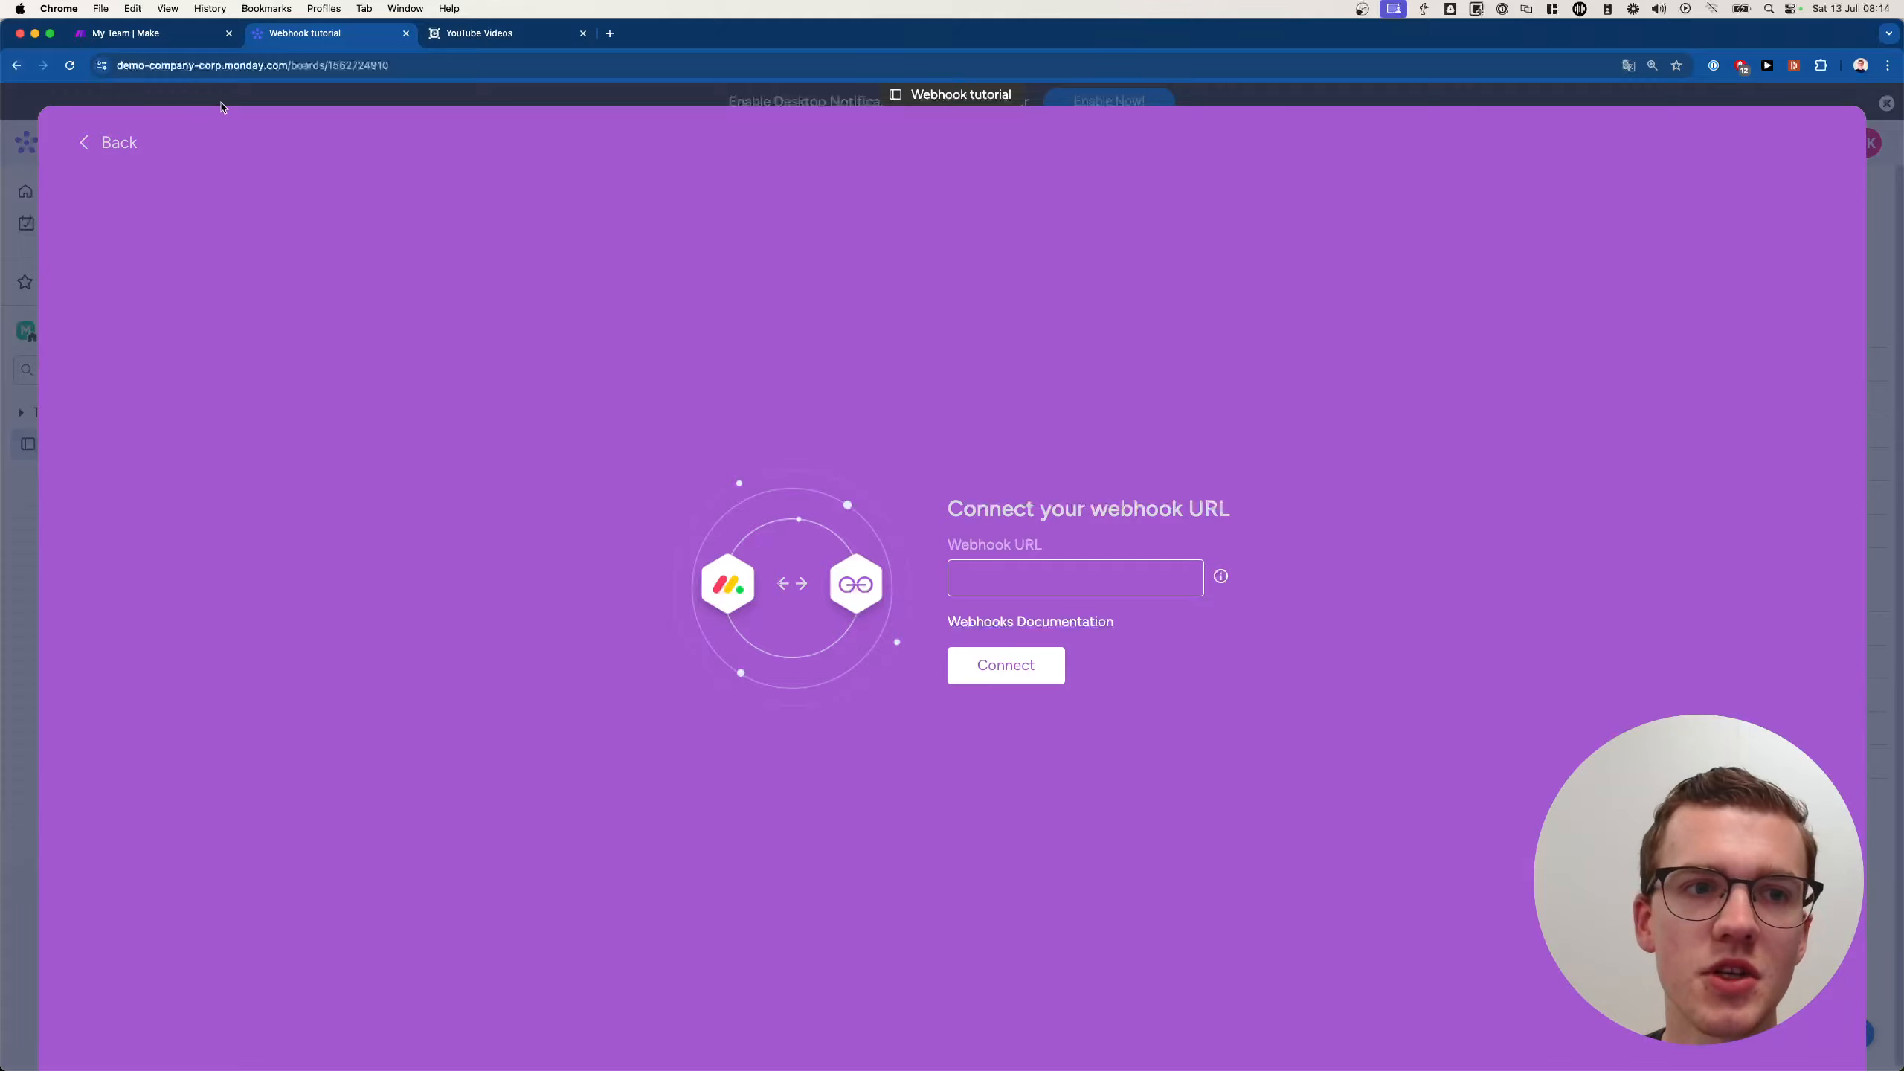
Step: Switch to Make and create a new scenario in the Tutorials folder
left_click(166, 35)
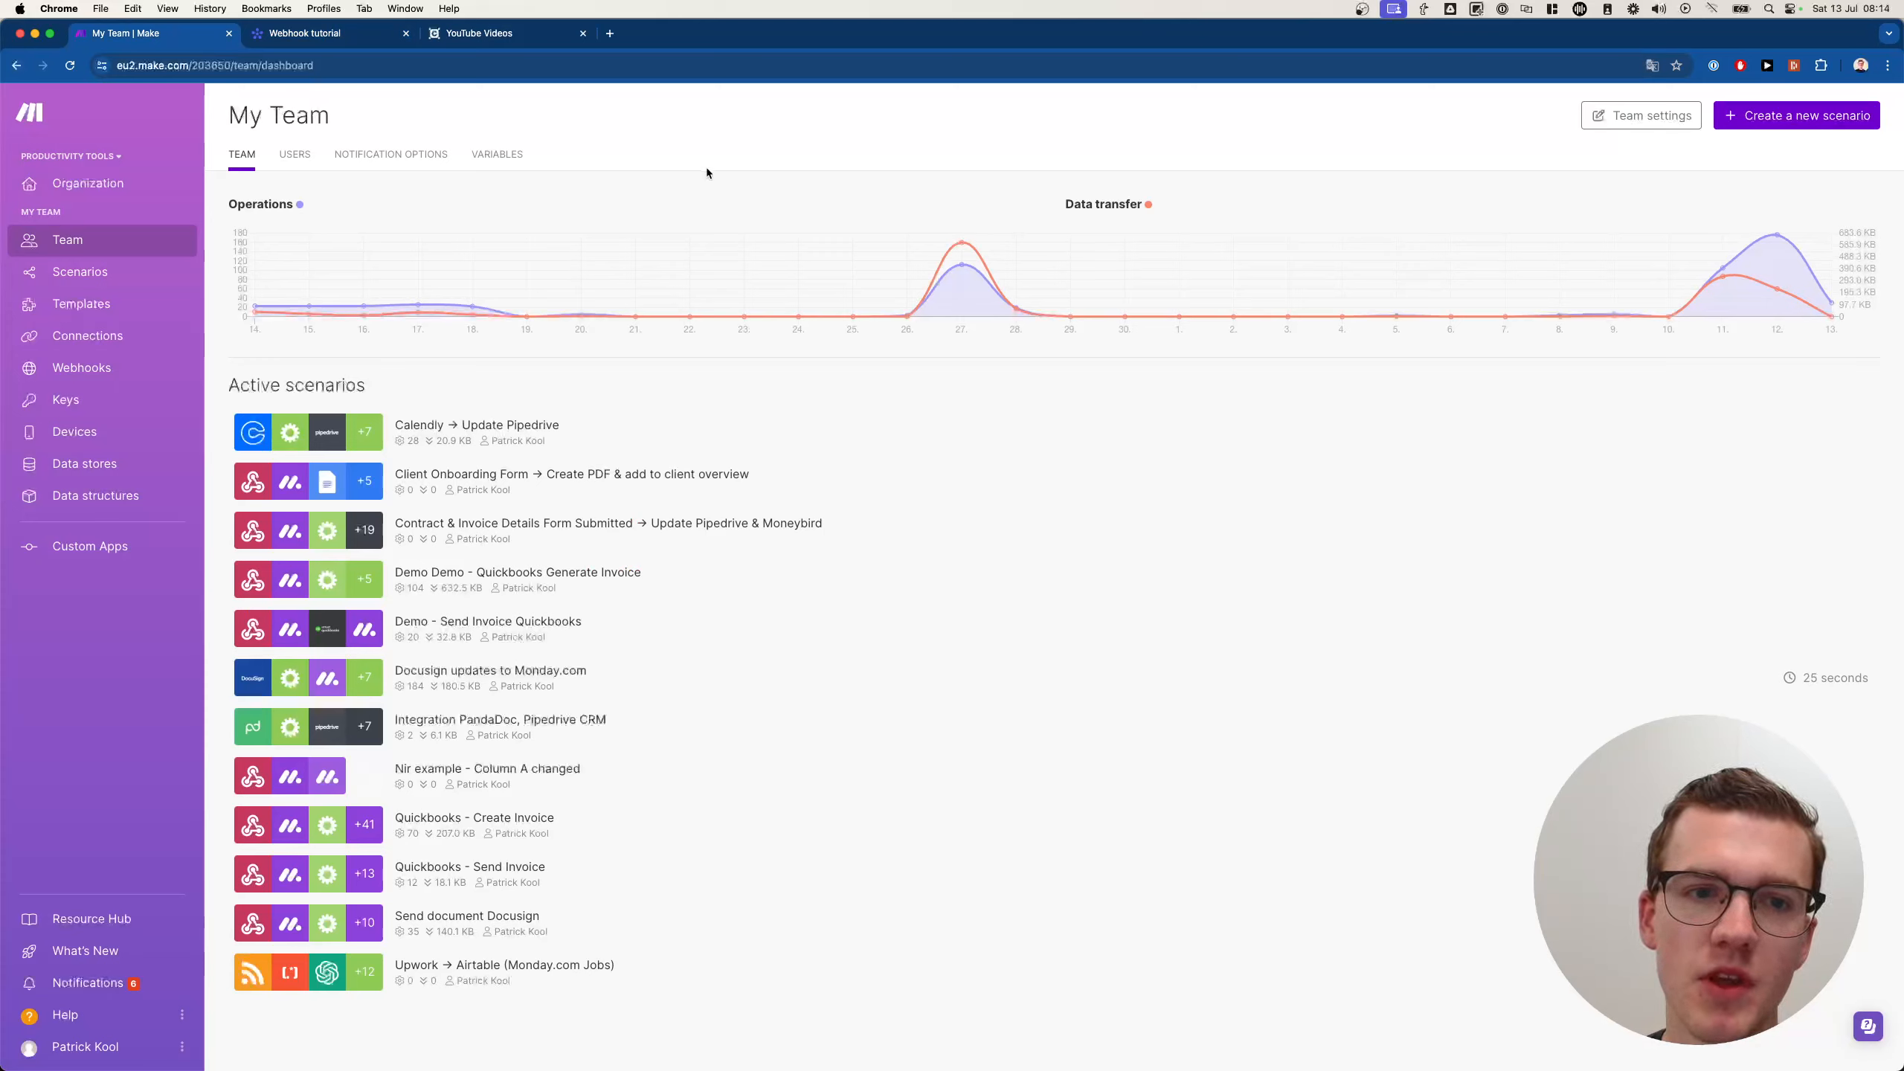
left_click(104, 274)
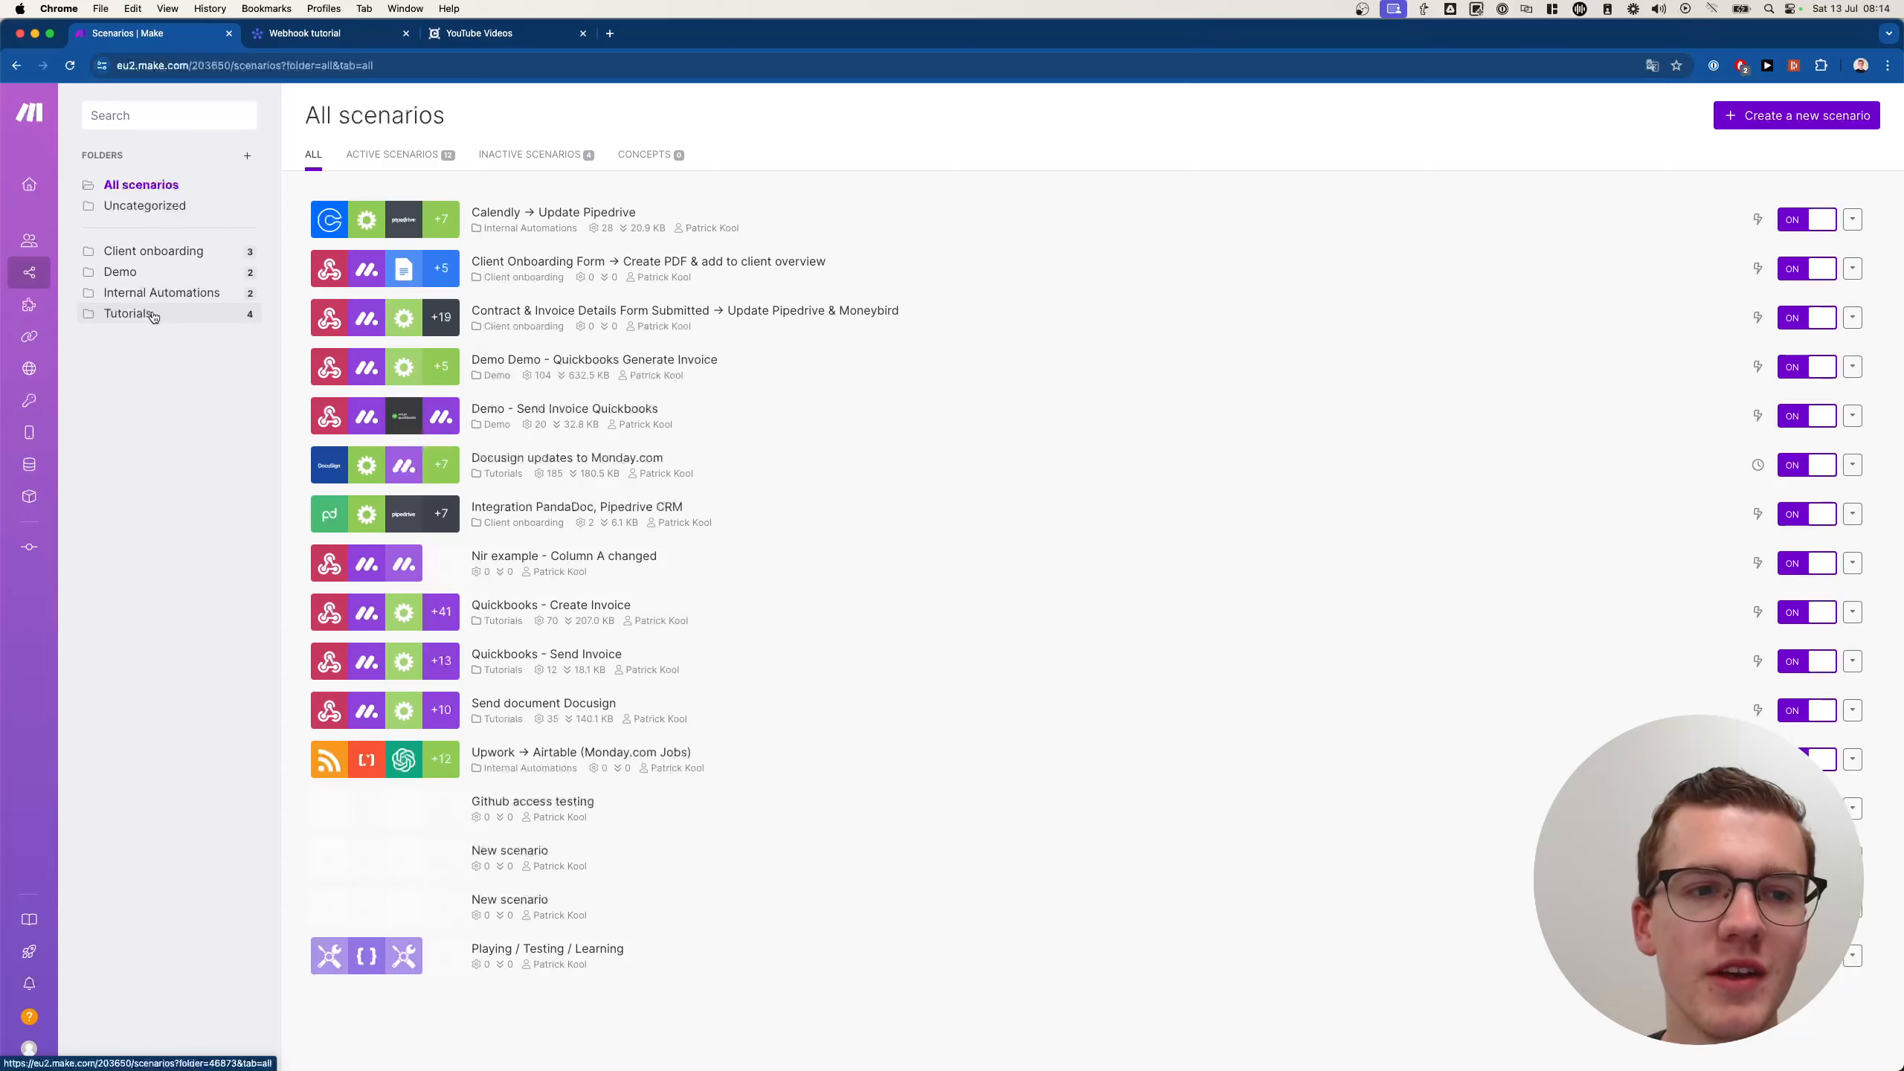
left_click(154, 317)
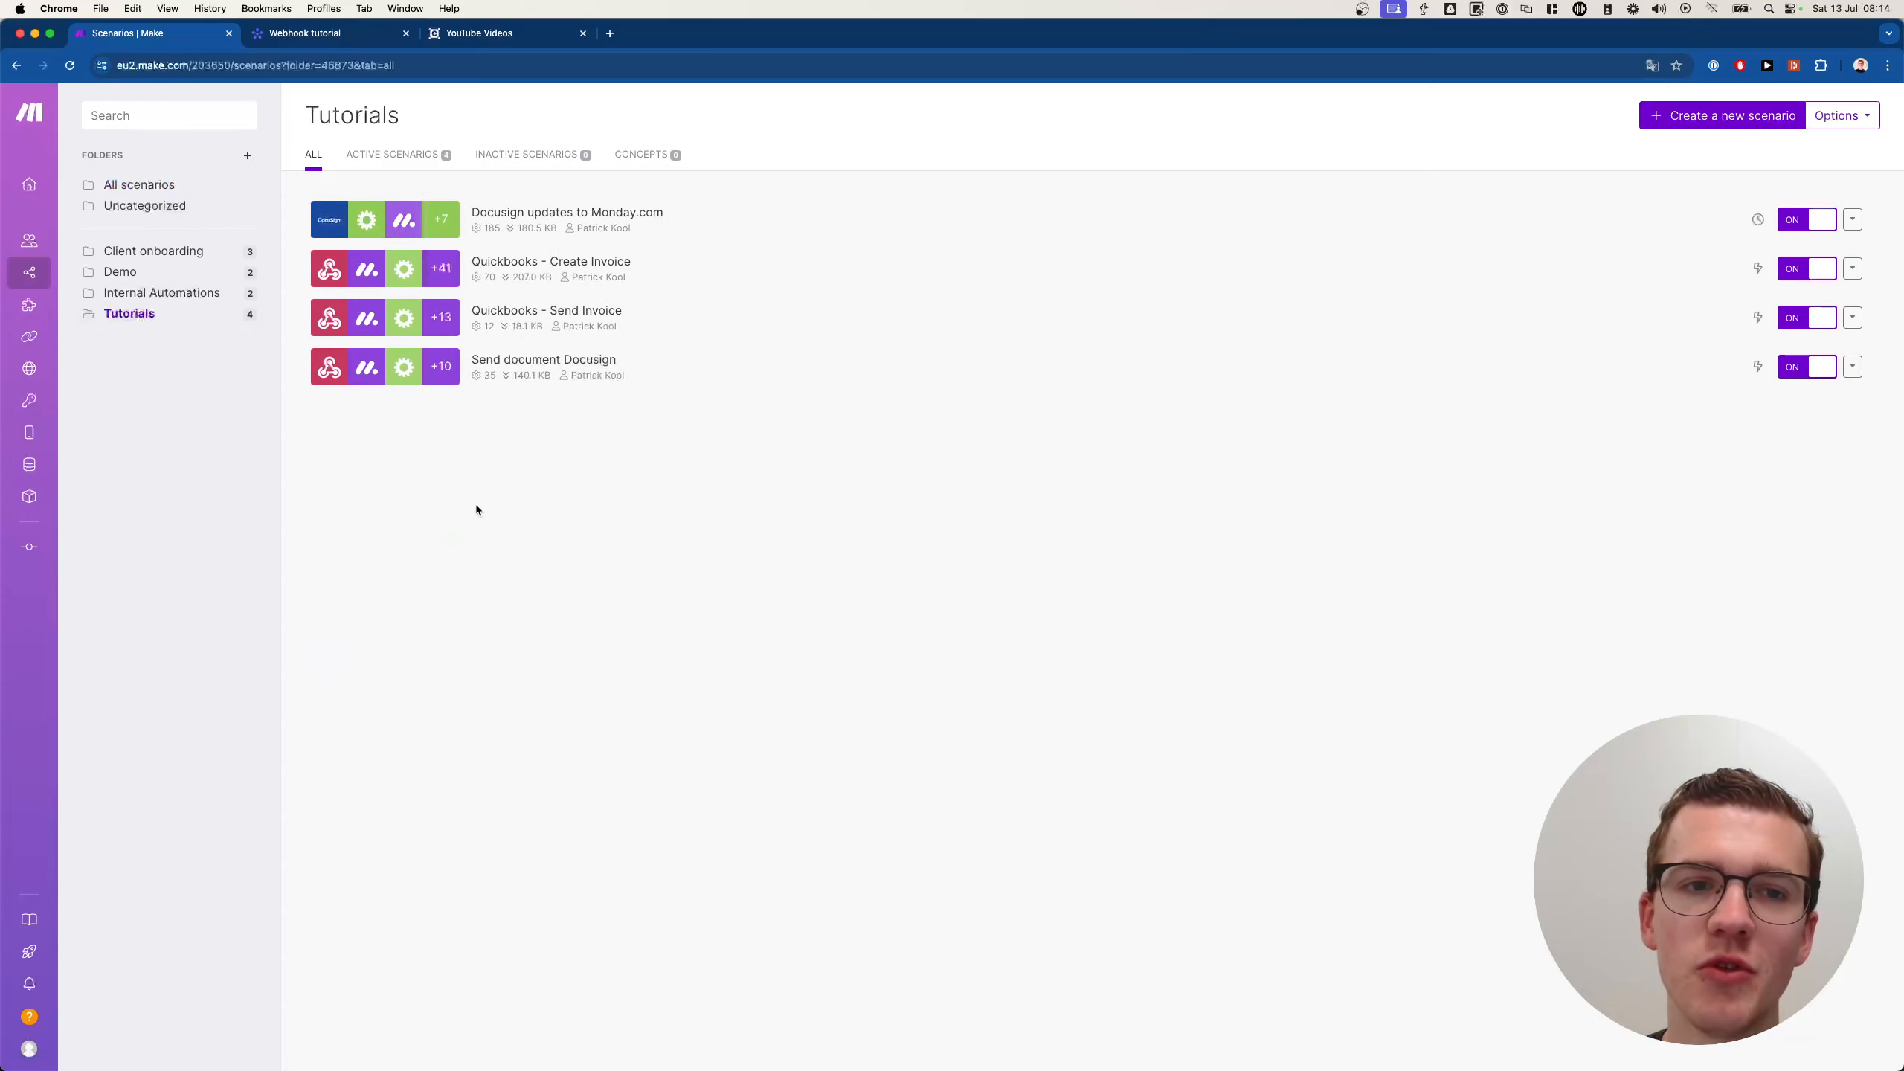
left_click(1705, 116)
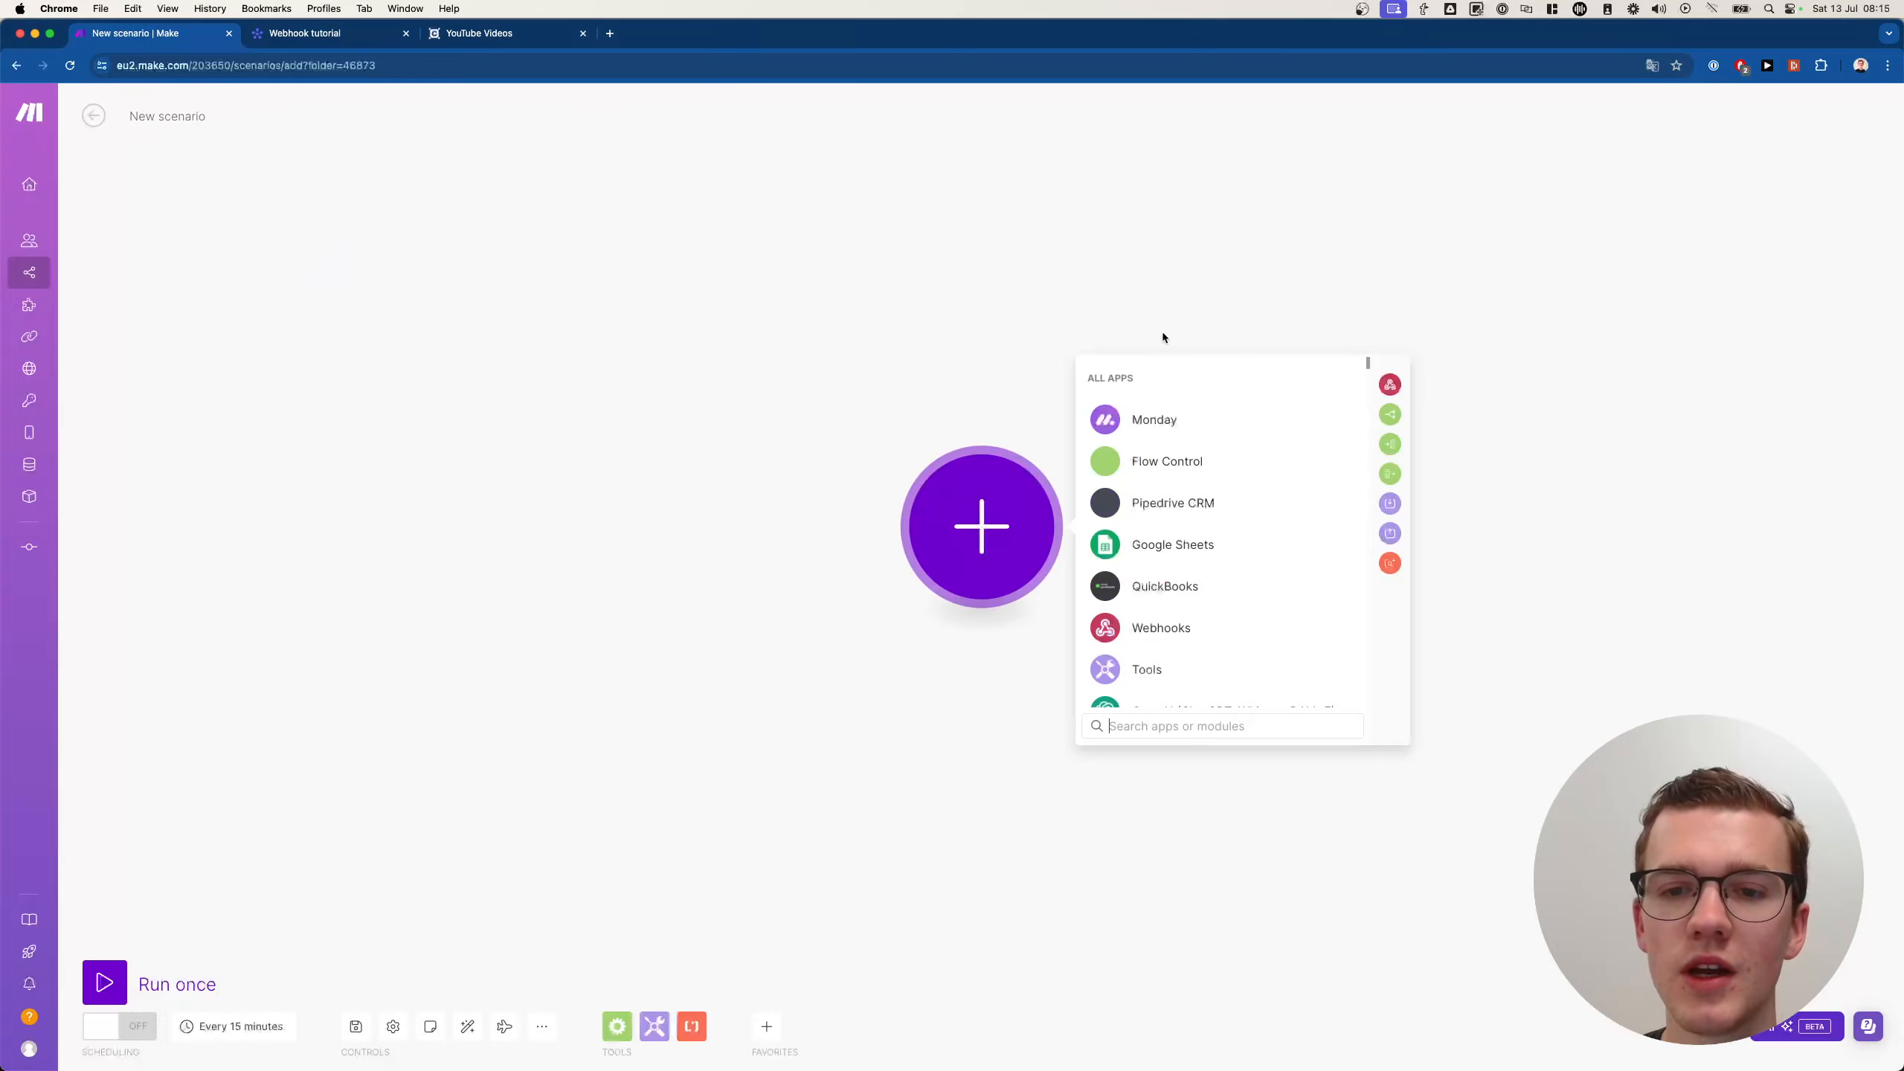
Step: Find the Webhooks app and add its Custom webhook module as the scenario's trigger
type("webhoook")
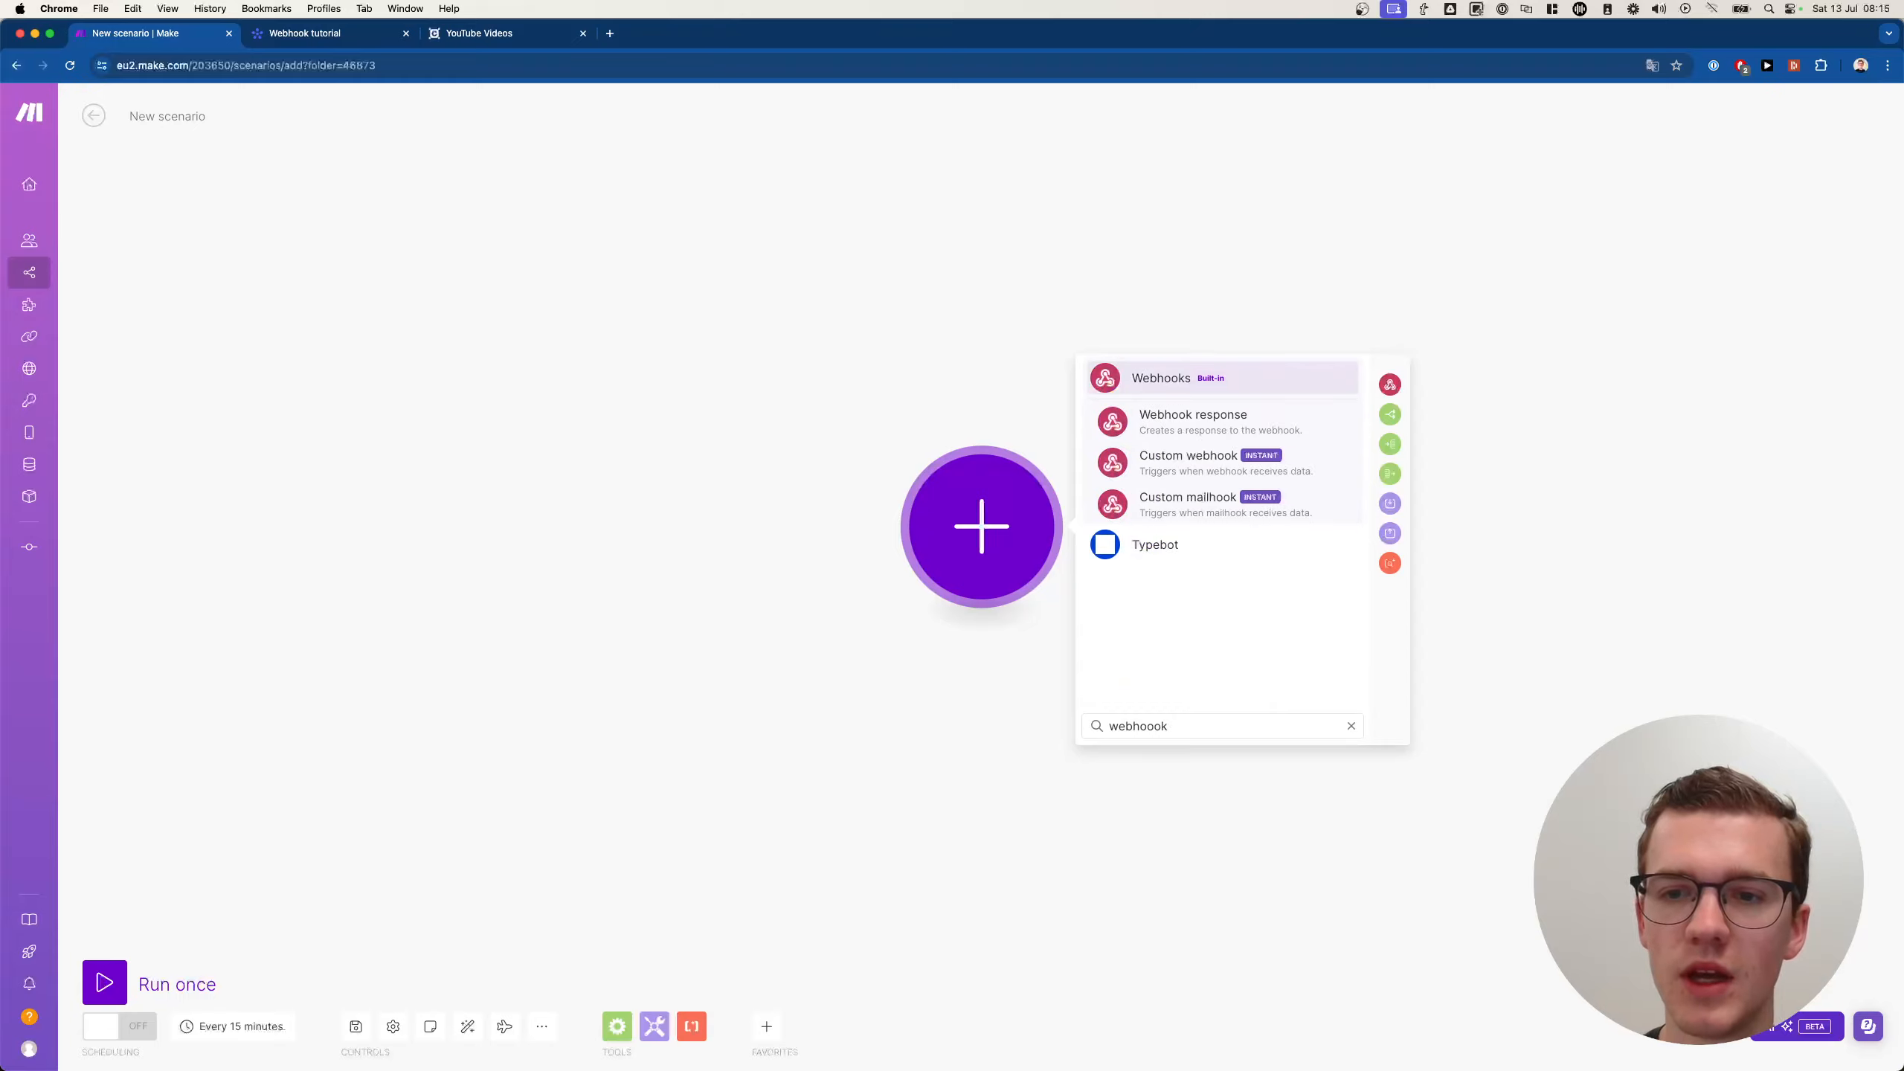
key("BackSpace")
key("BackSpace")
key("BackSpace")
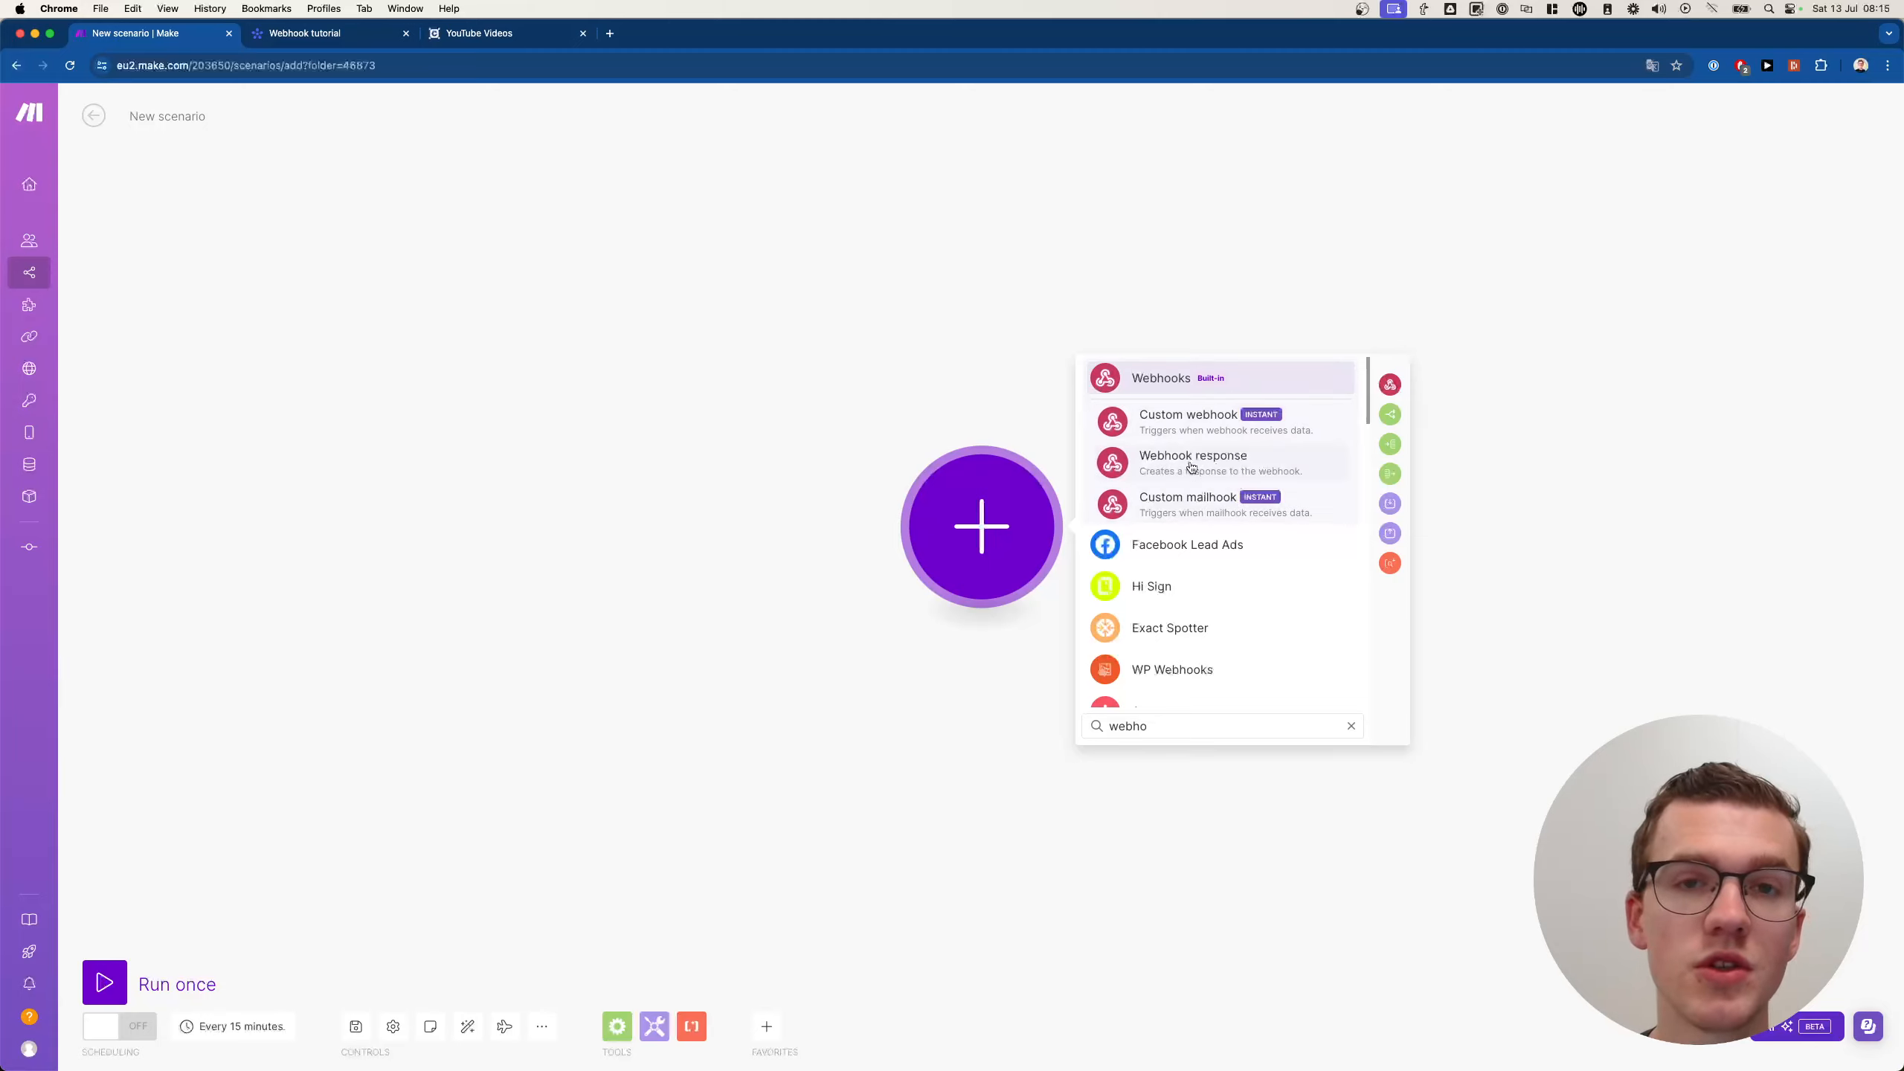
left_click(1188, 421)
Step: Create a webhook named "Tutorial" plus the presenter's first name, accept it for the trigger, and reopen the module's settings
left_click(1371, 522)
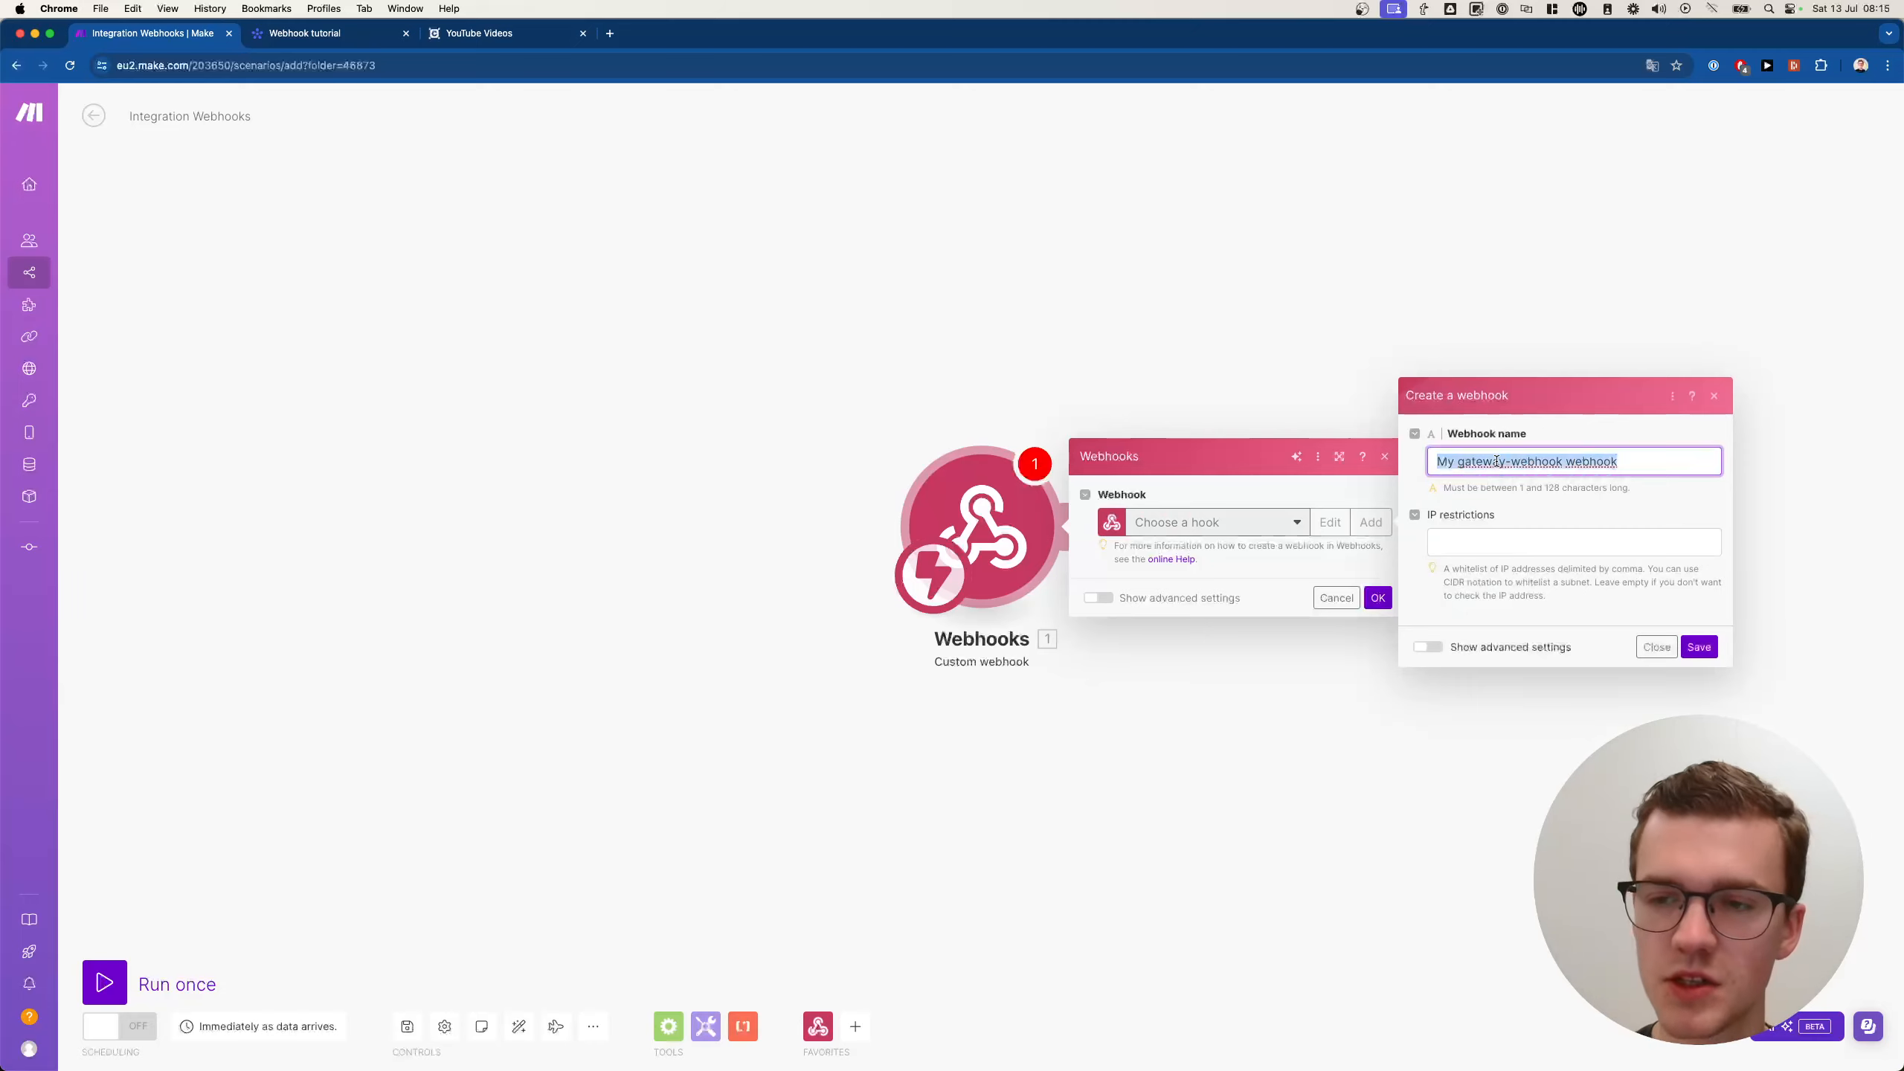
type("Tutorial Patrick")
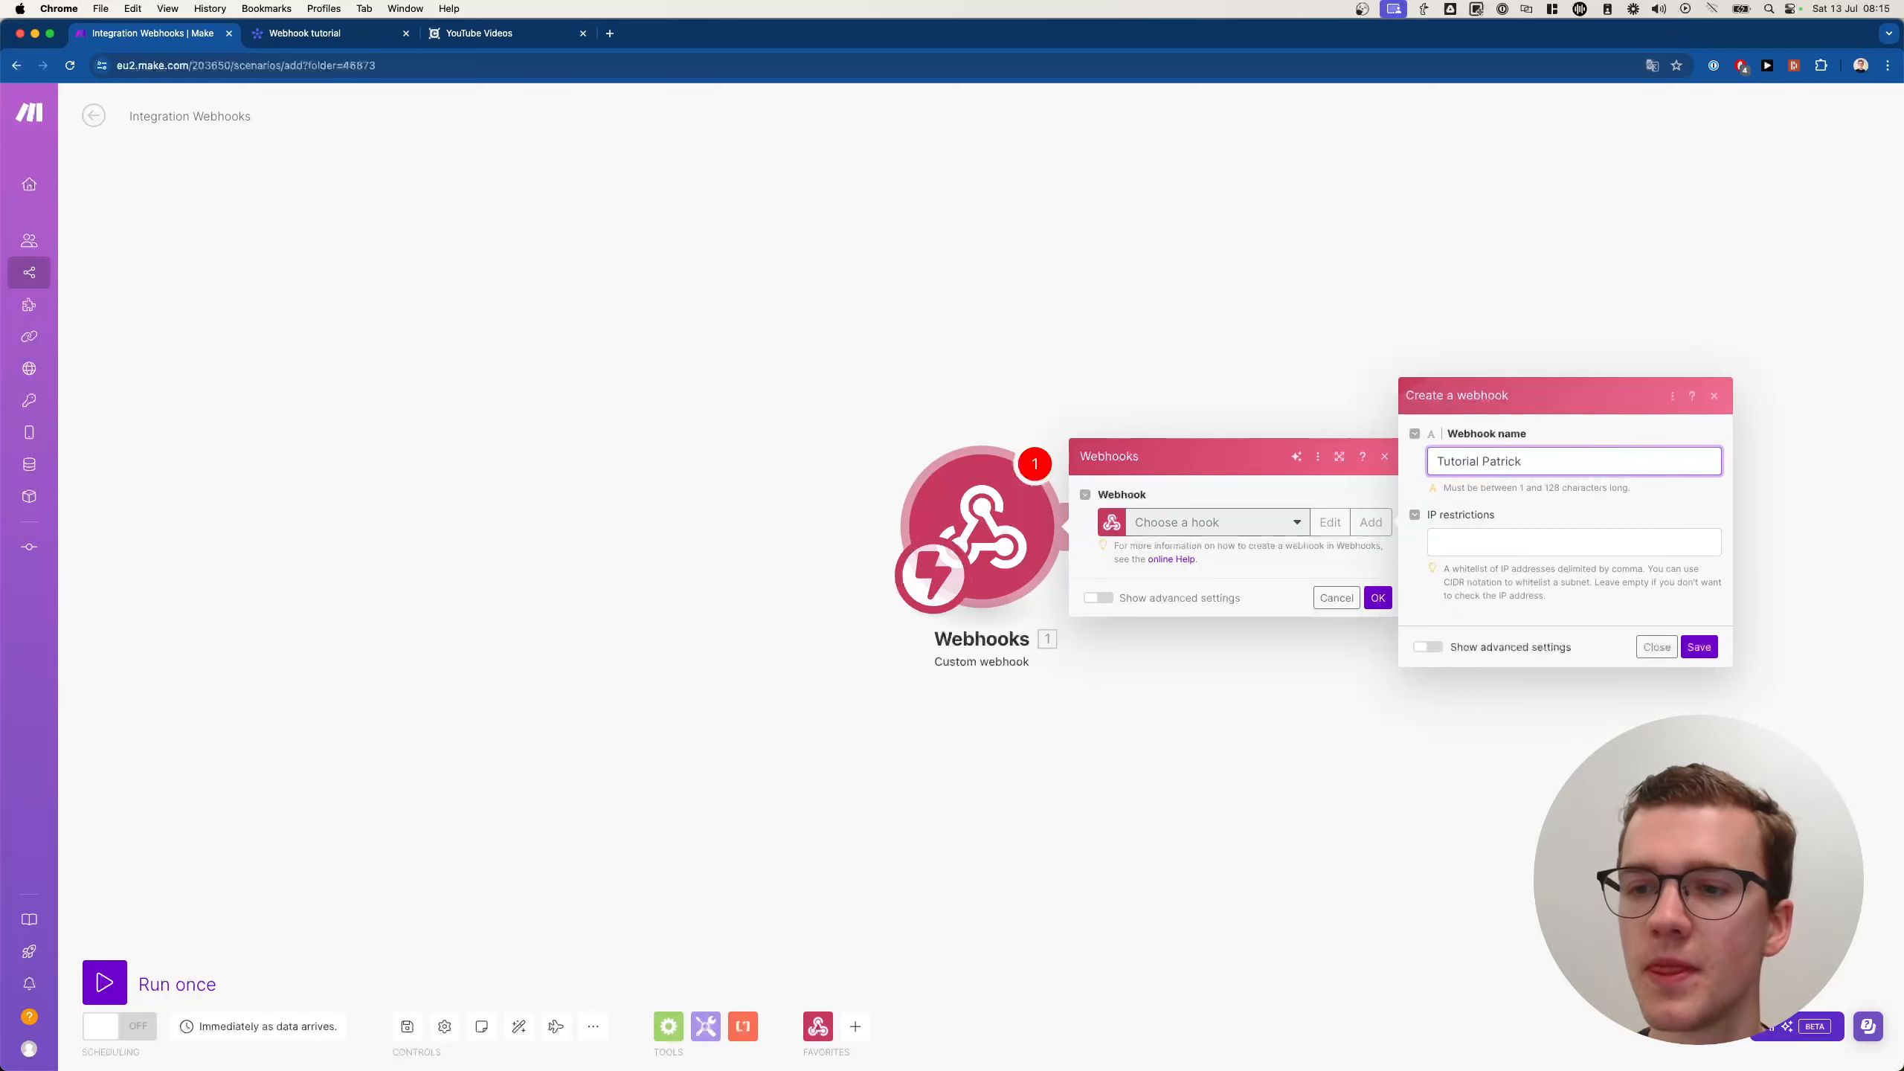
left_click(1691, 648)
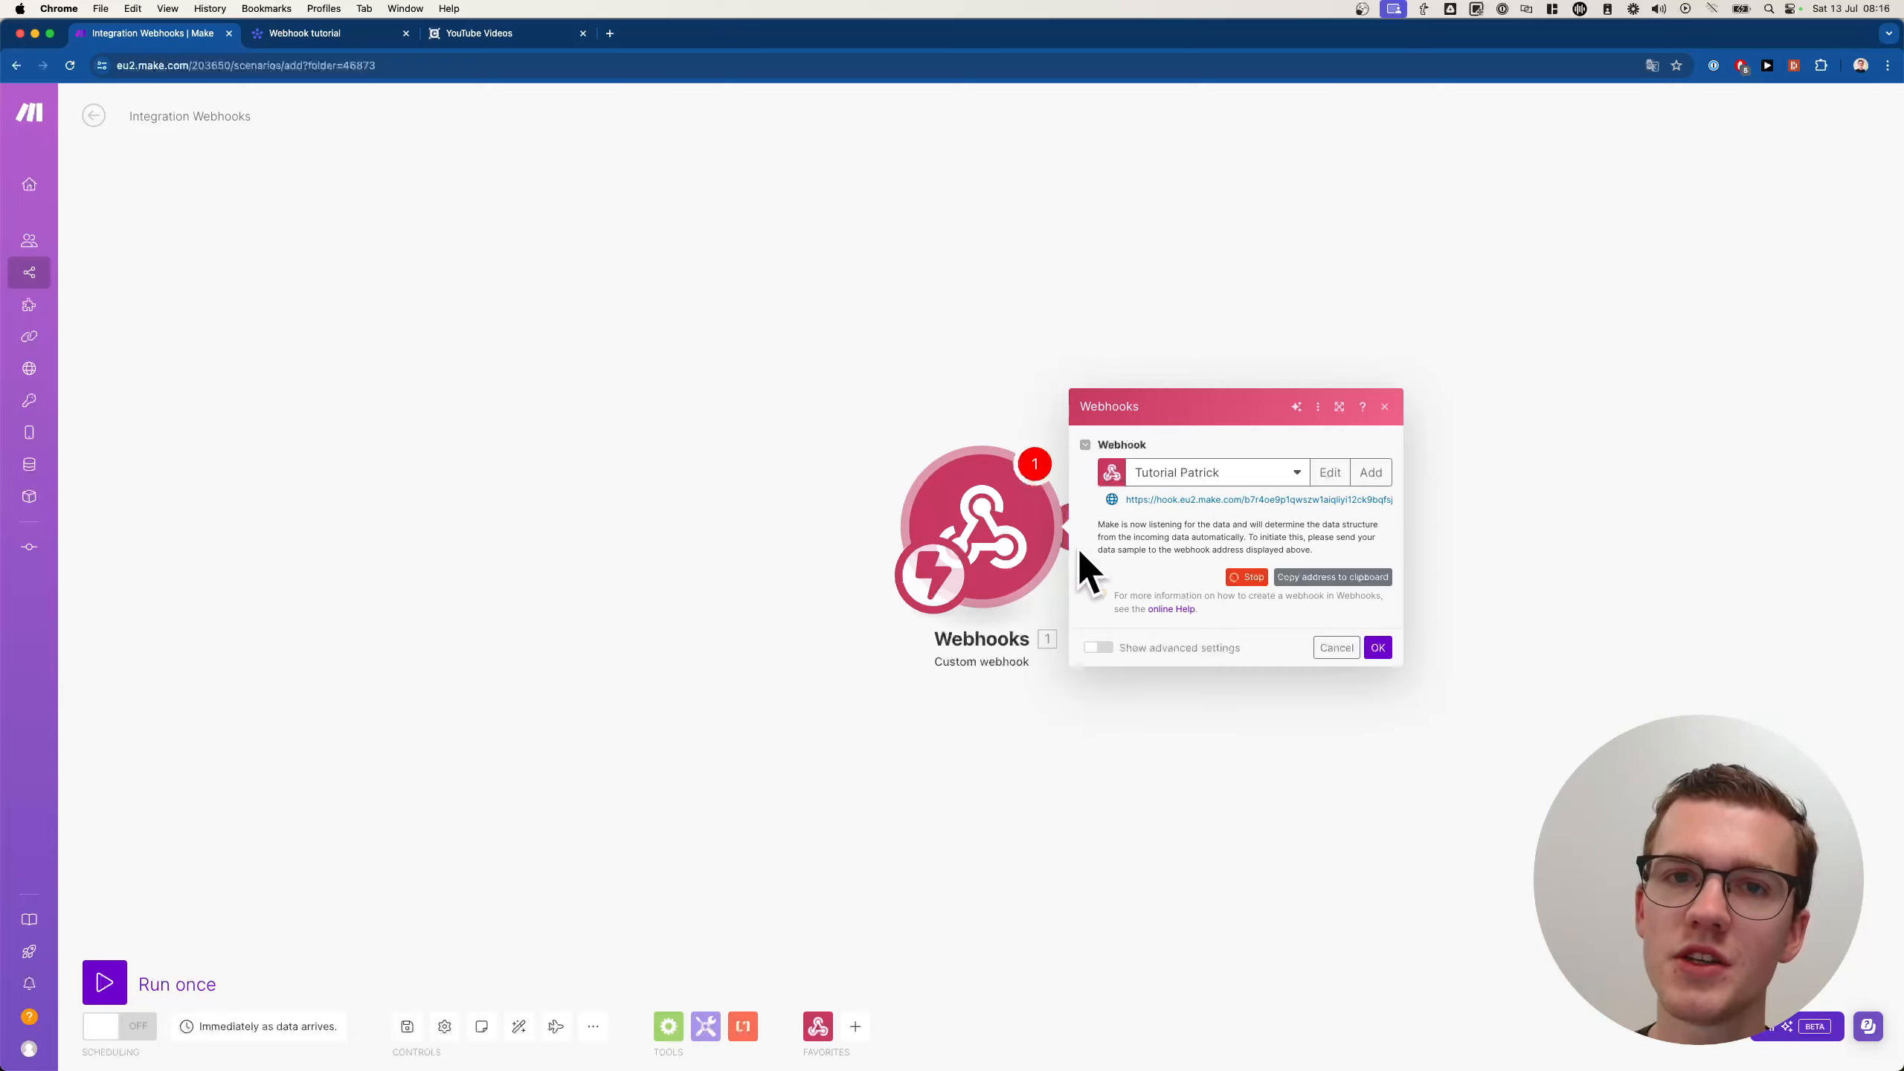
left_click(1377, 647)
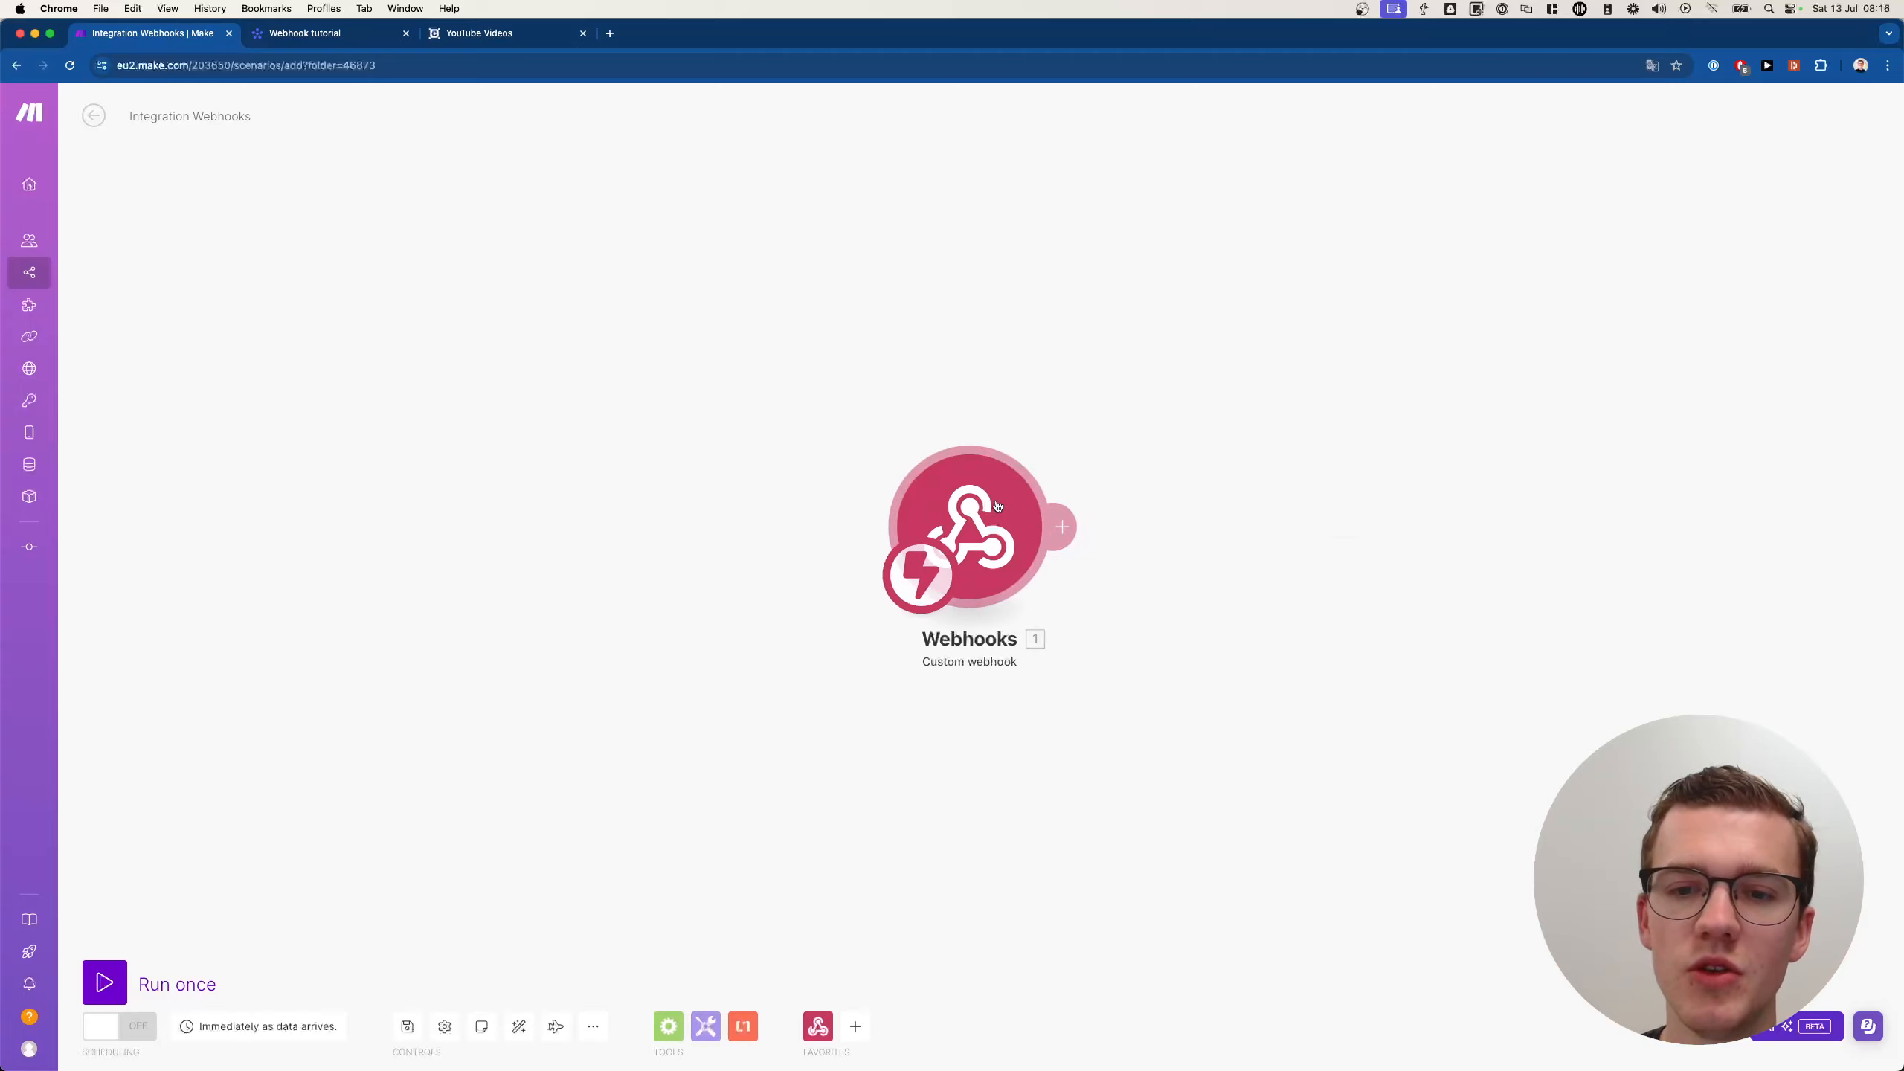
left_click(997, 505)
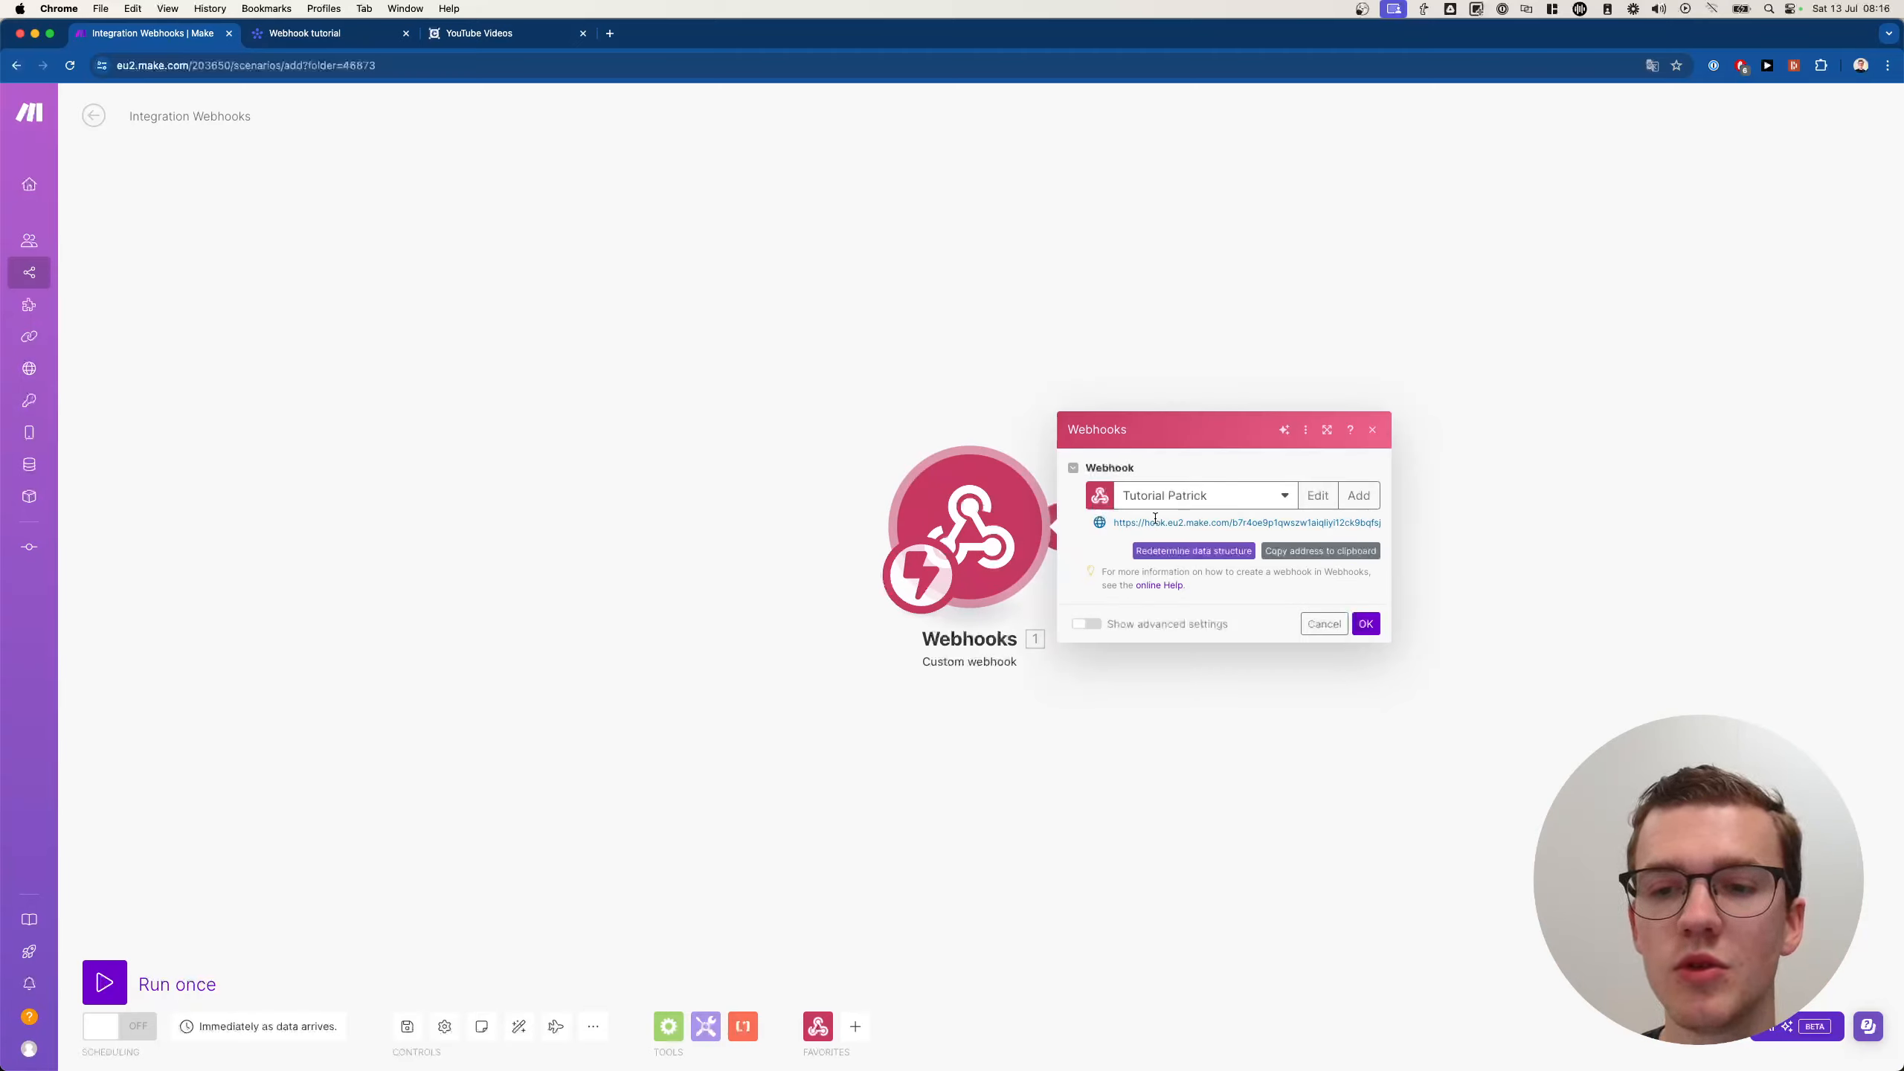
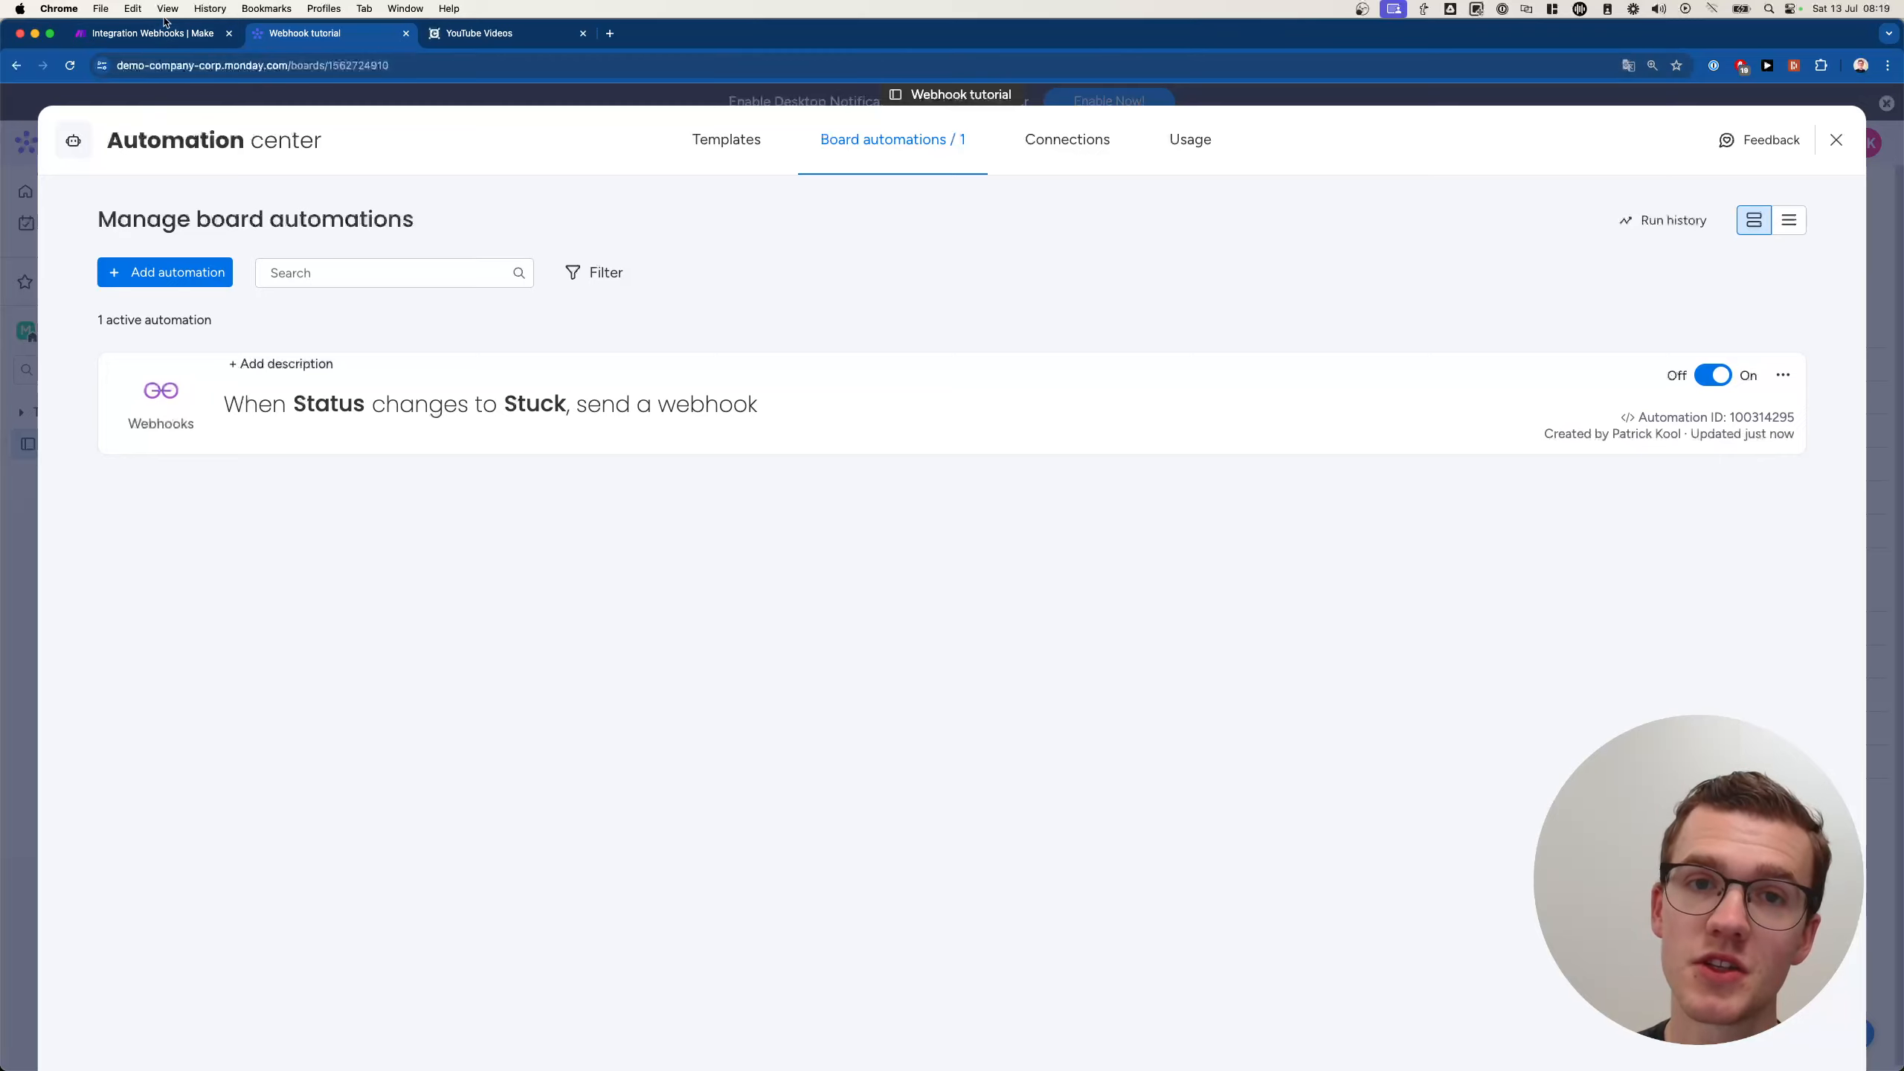
Step: Return to the Make scenario and delete the Webhook response module
left_click(159, 32)
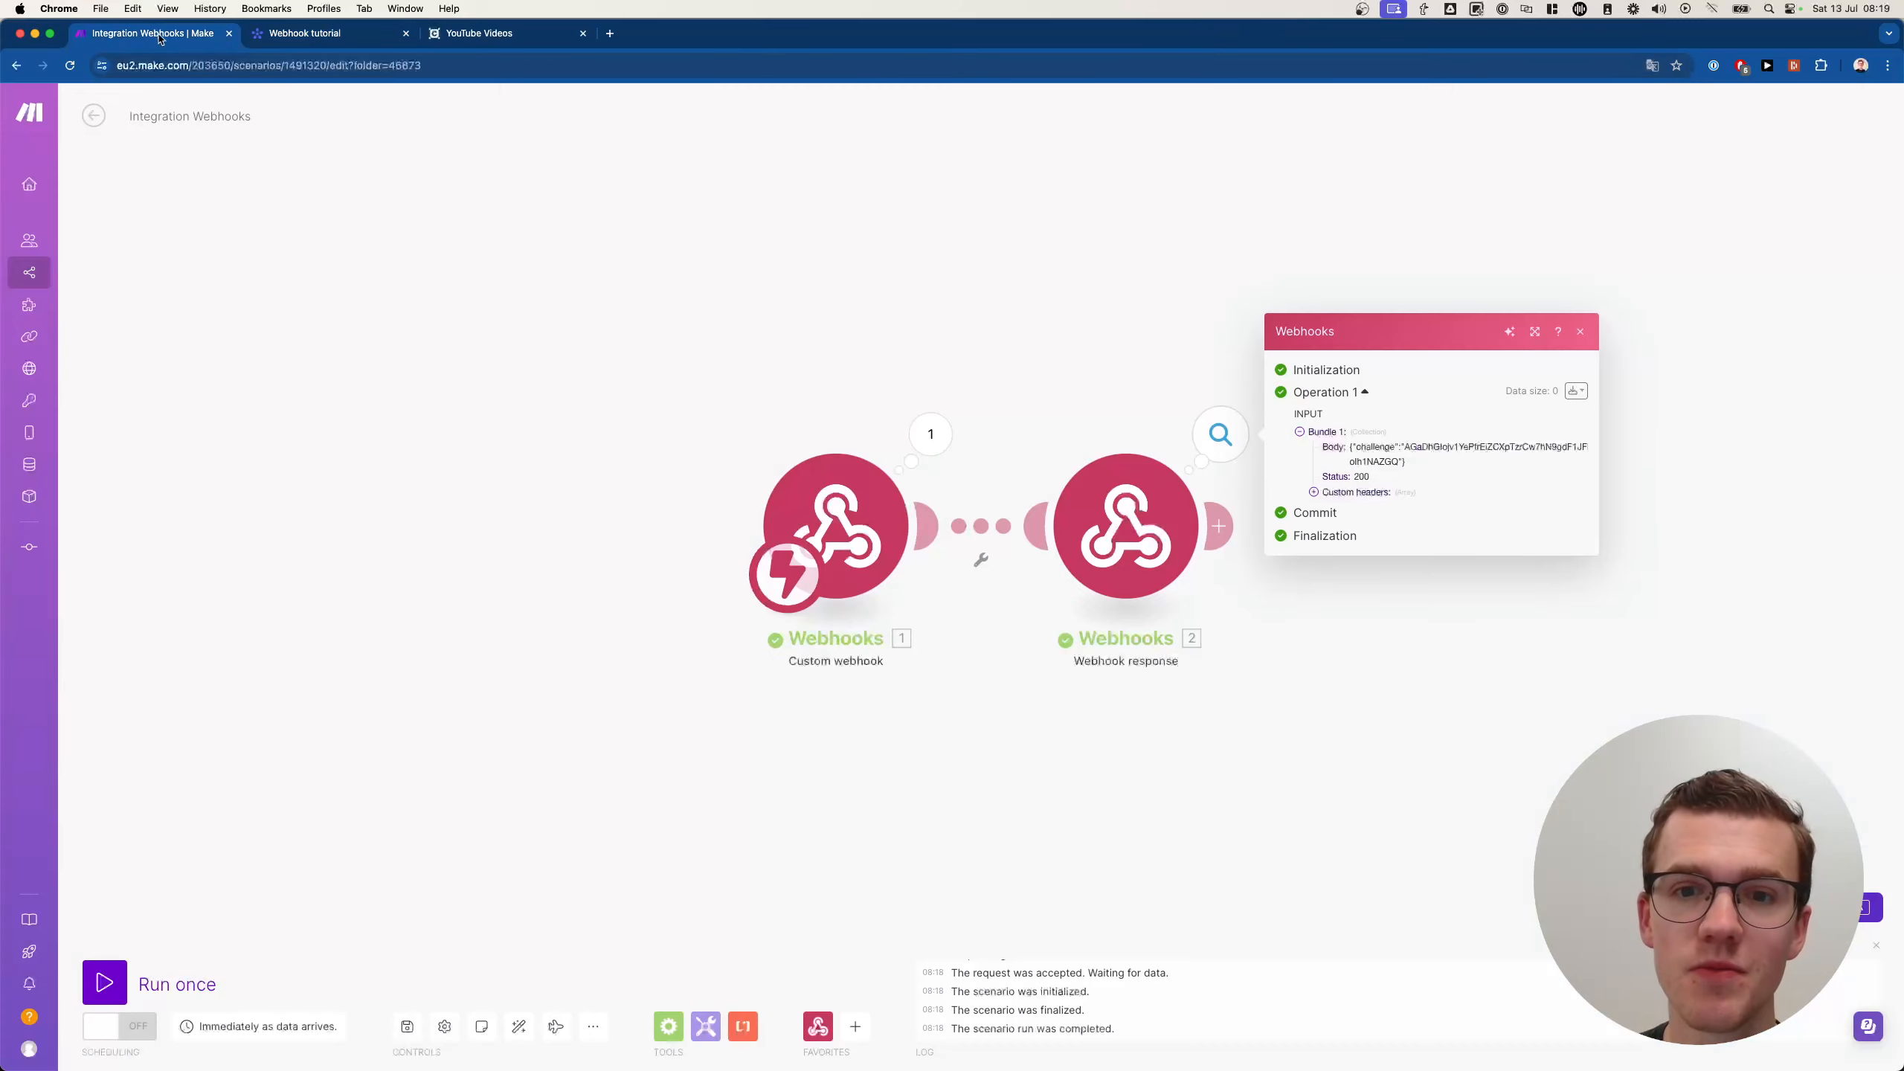
left_click(1028, 308)
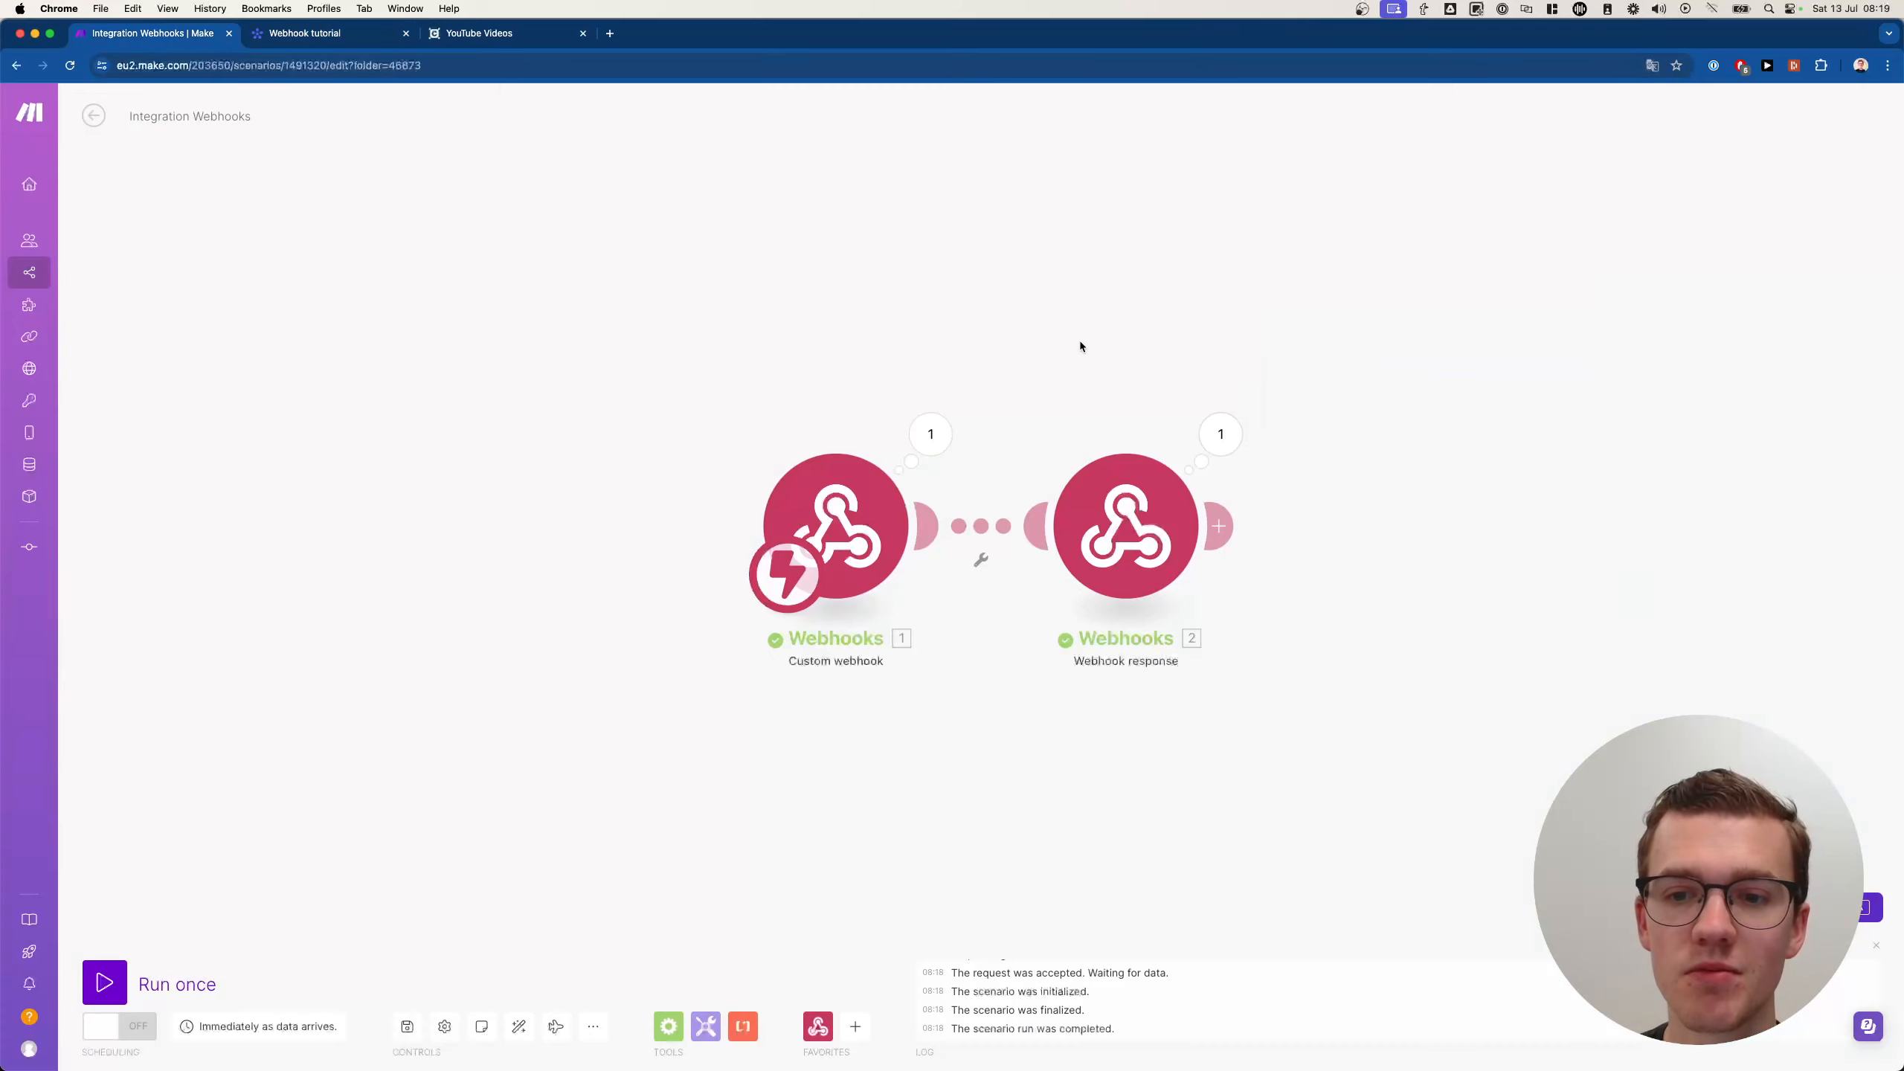
right_click(1120, 525)
left_click(1174, 702)
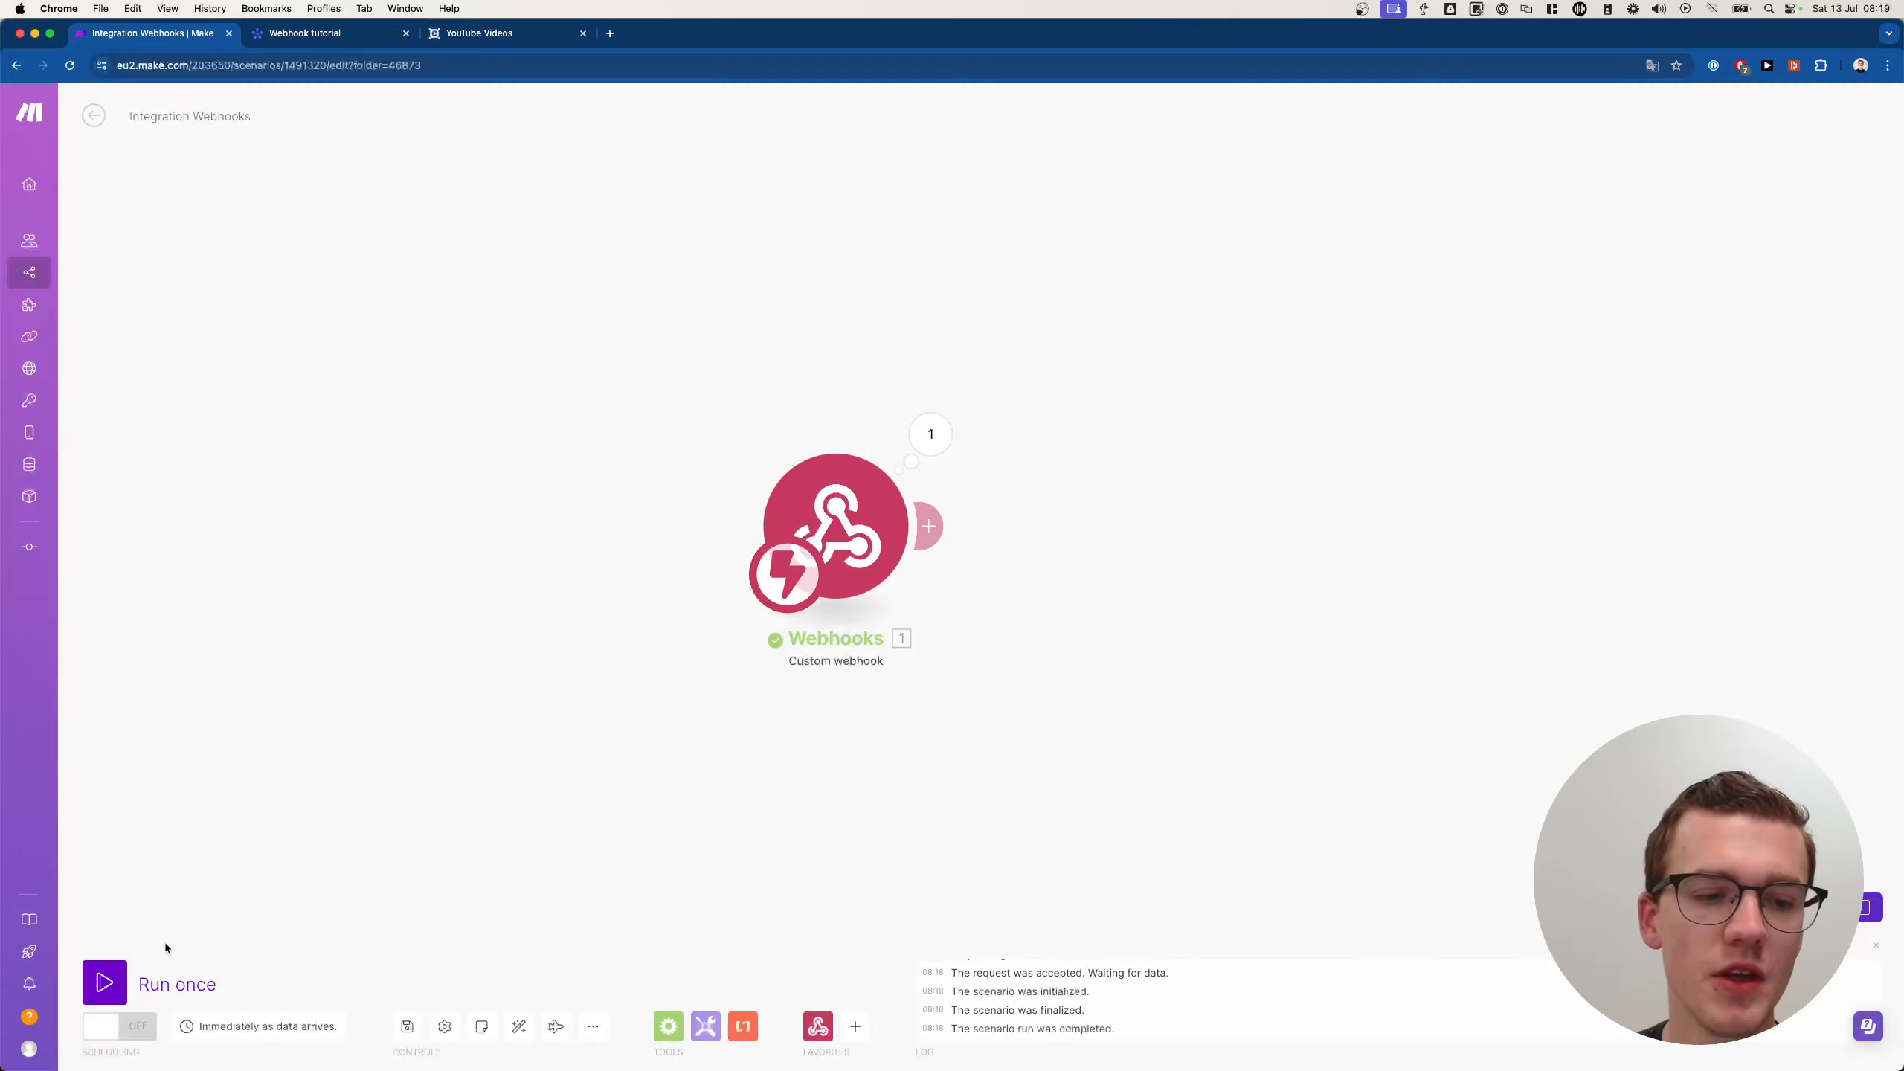
Step: Run the scenario once and set Item 1's status to Stuck on the Webhook tutorial board to send test data
left_click(105, 983)
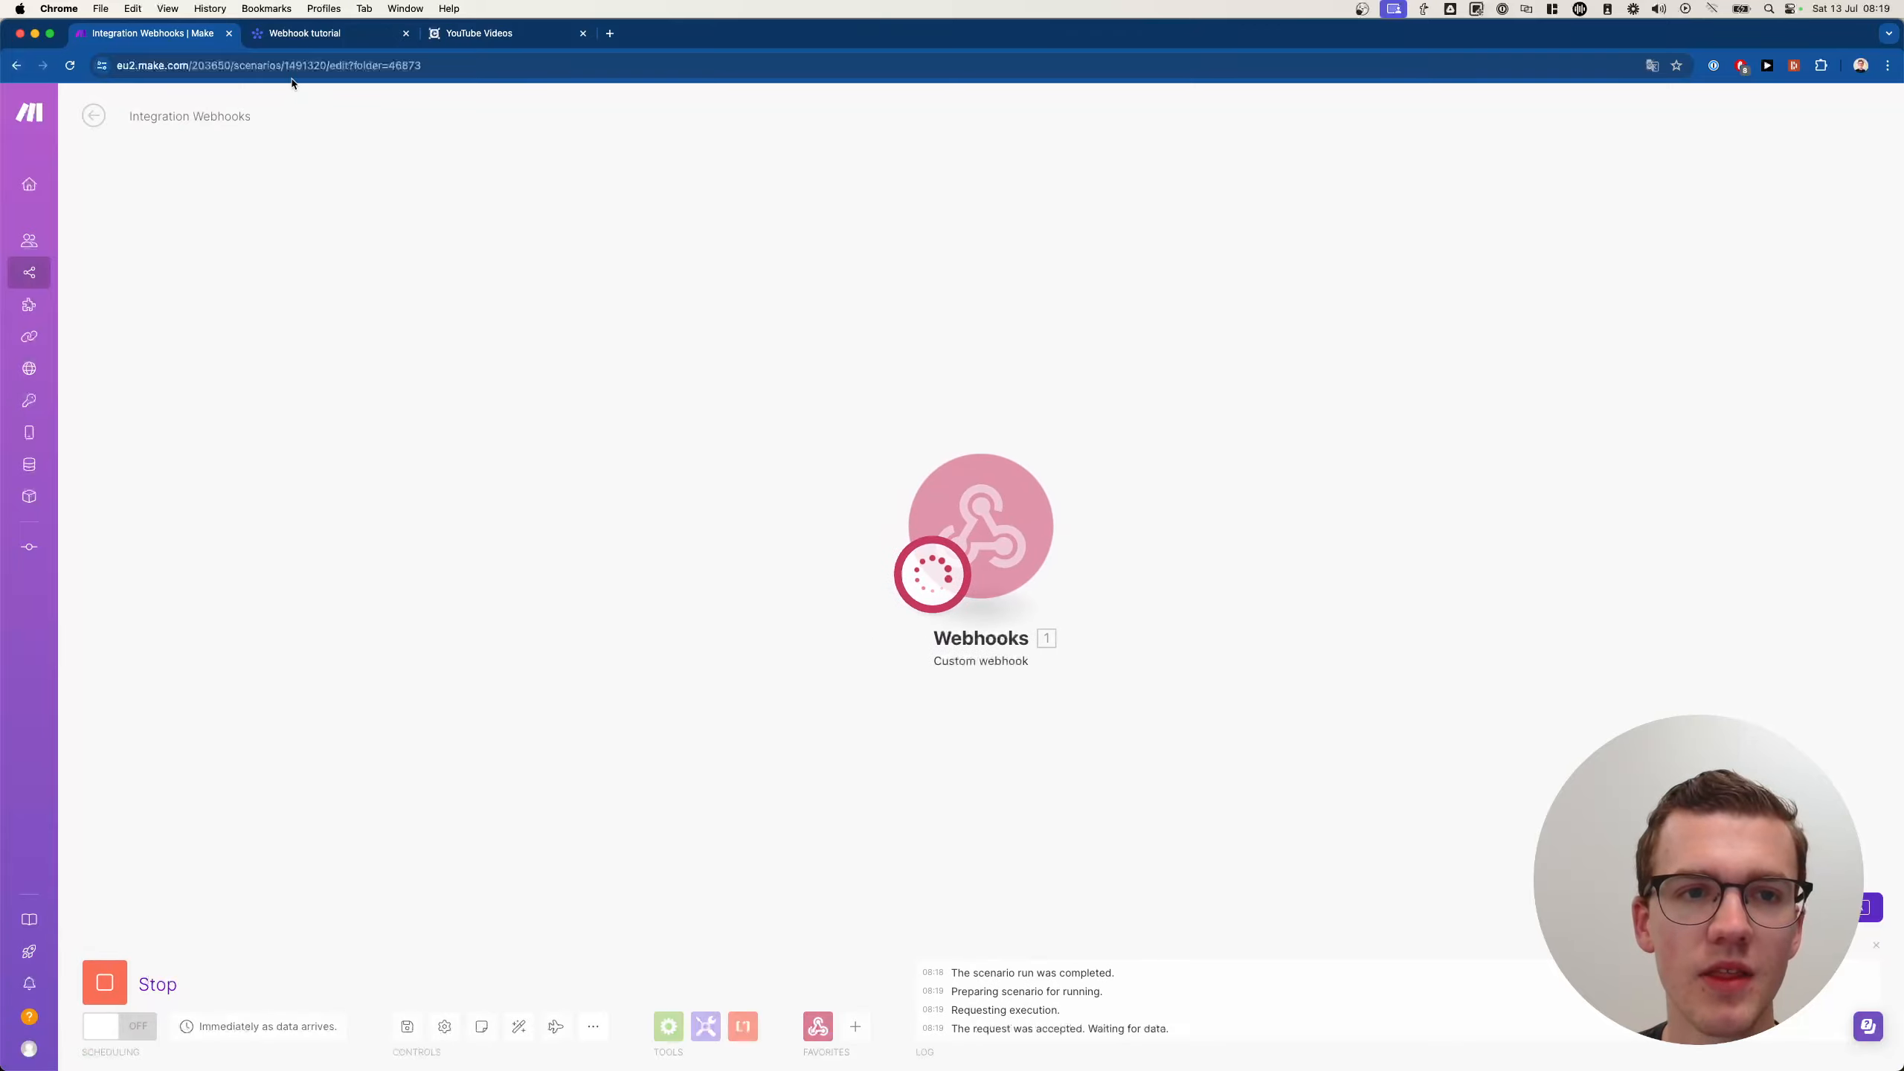
left_click(307, 34)
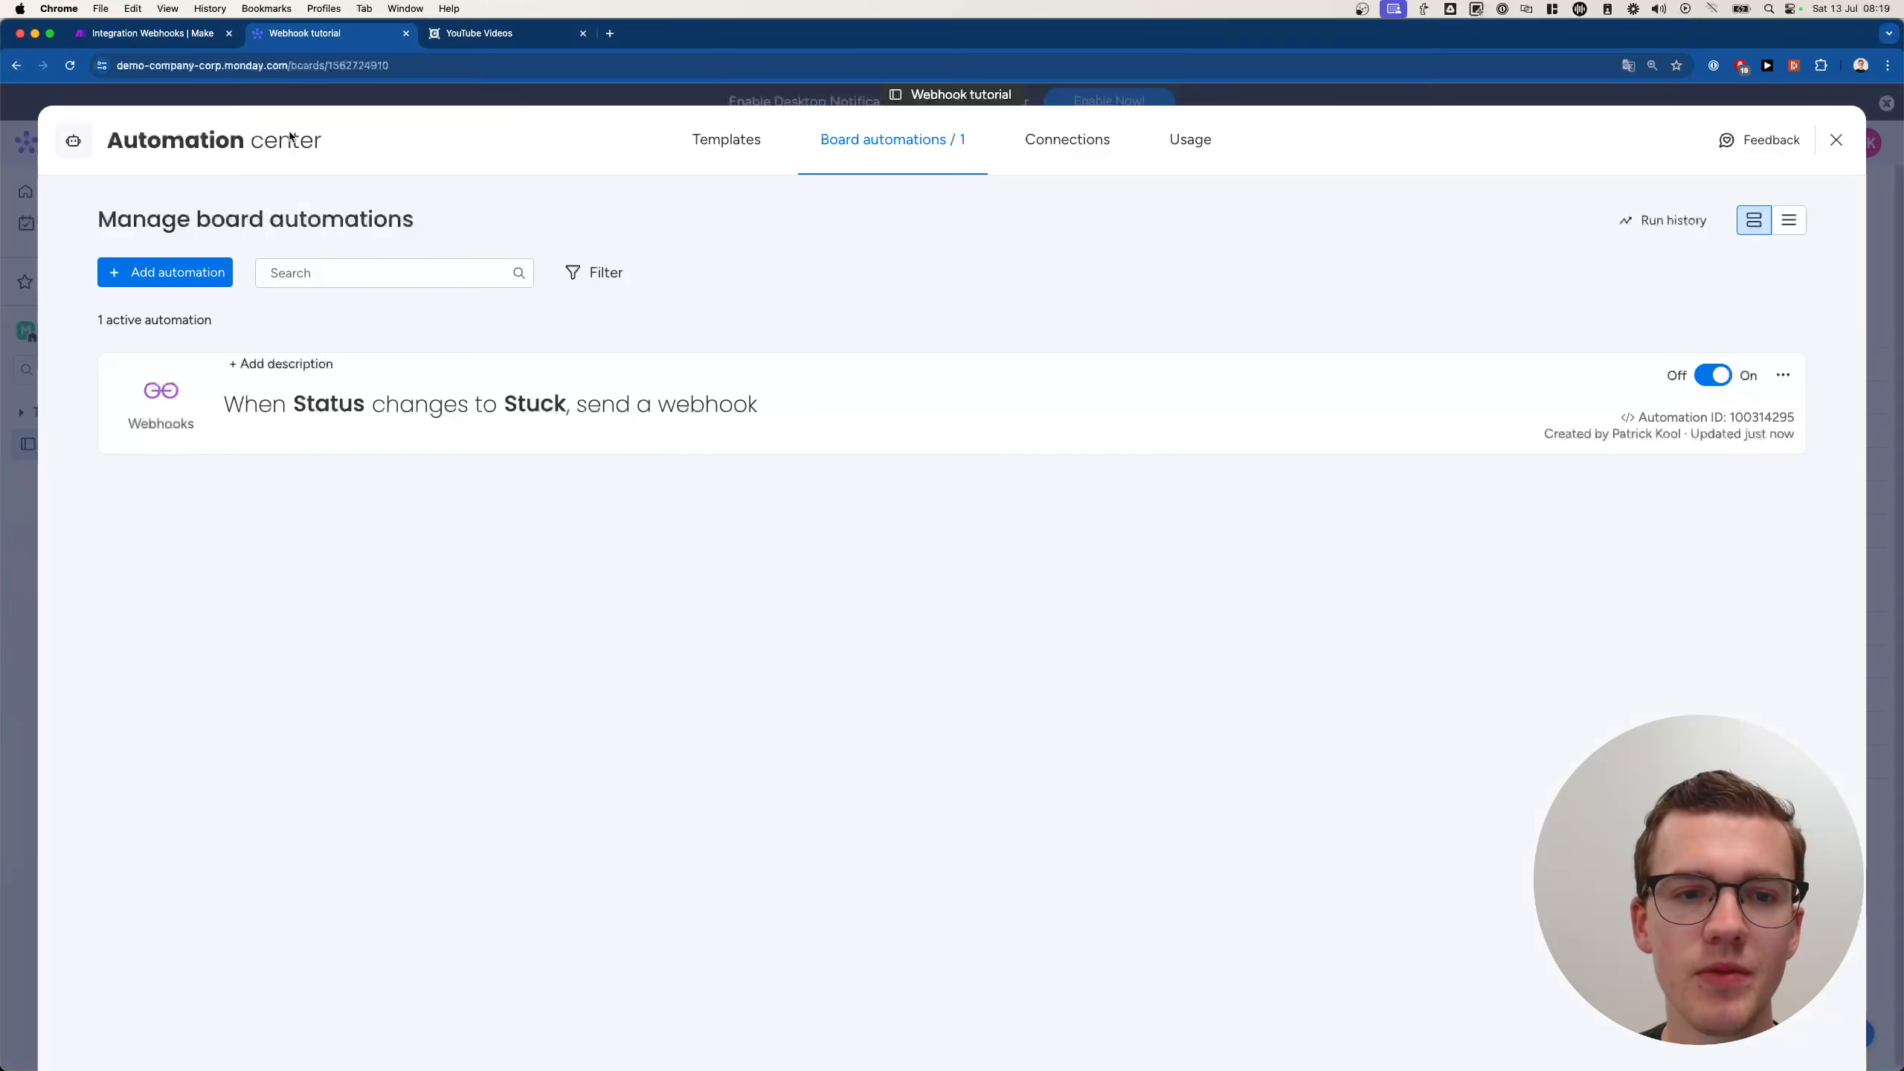
left_click(32, 349)
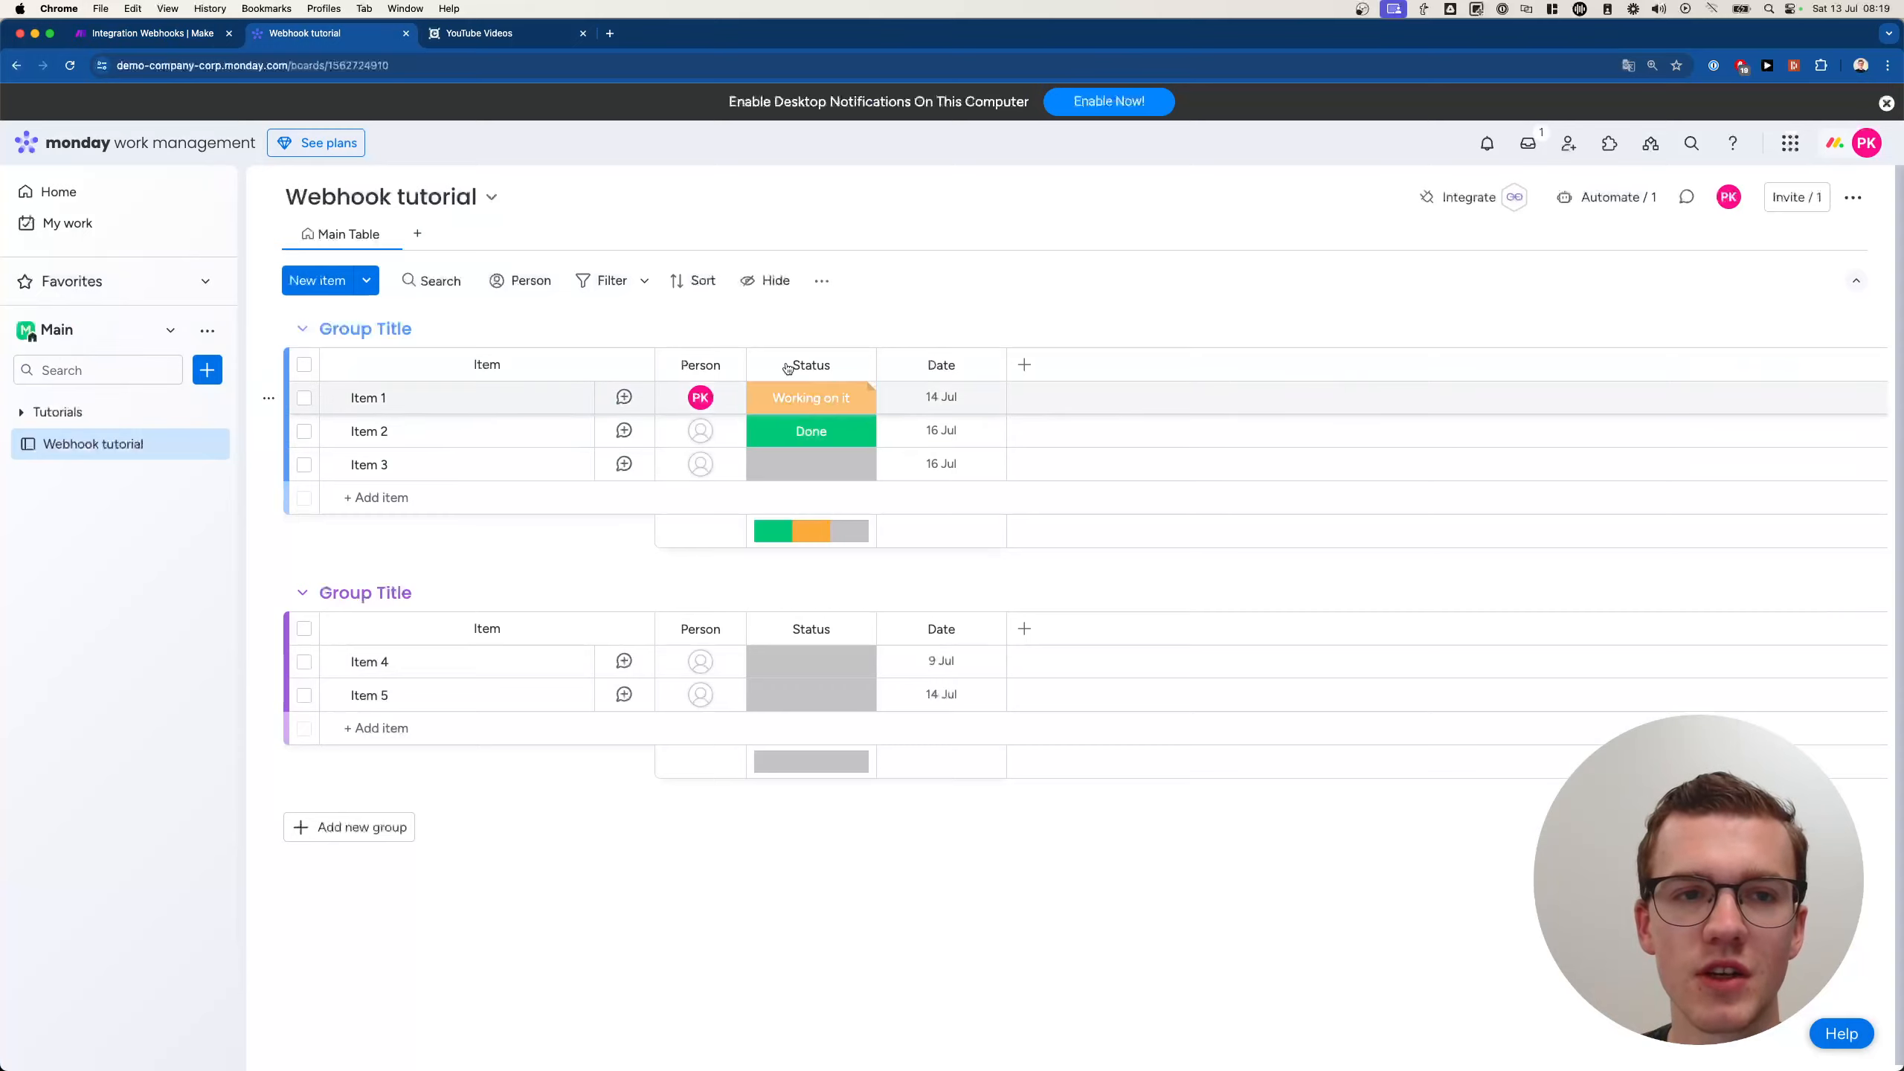
left_click(150, 33)
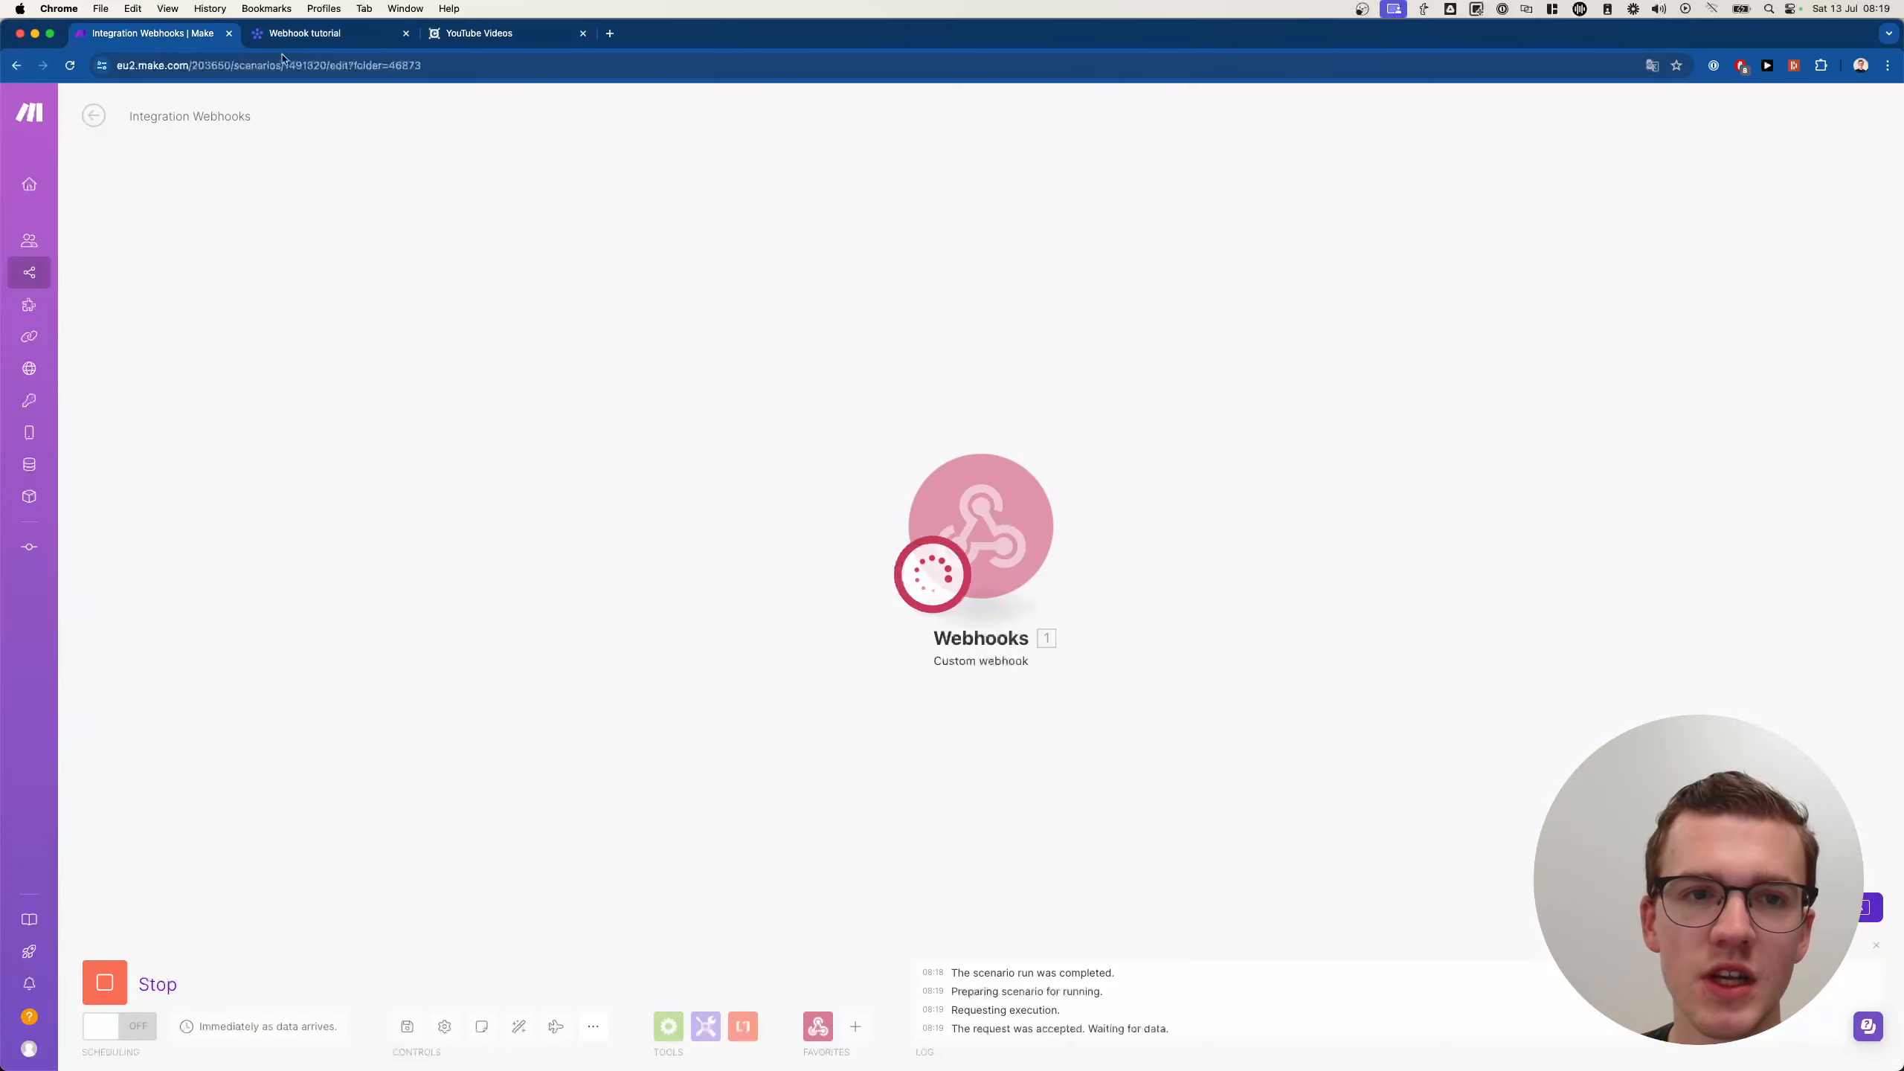
left_click(307, 33)
left_click(151, 33)
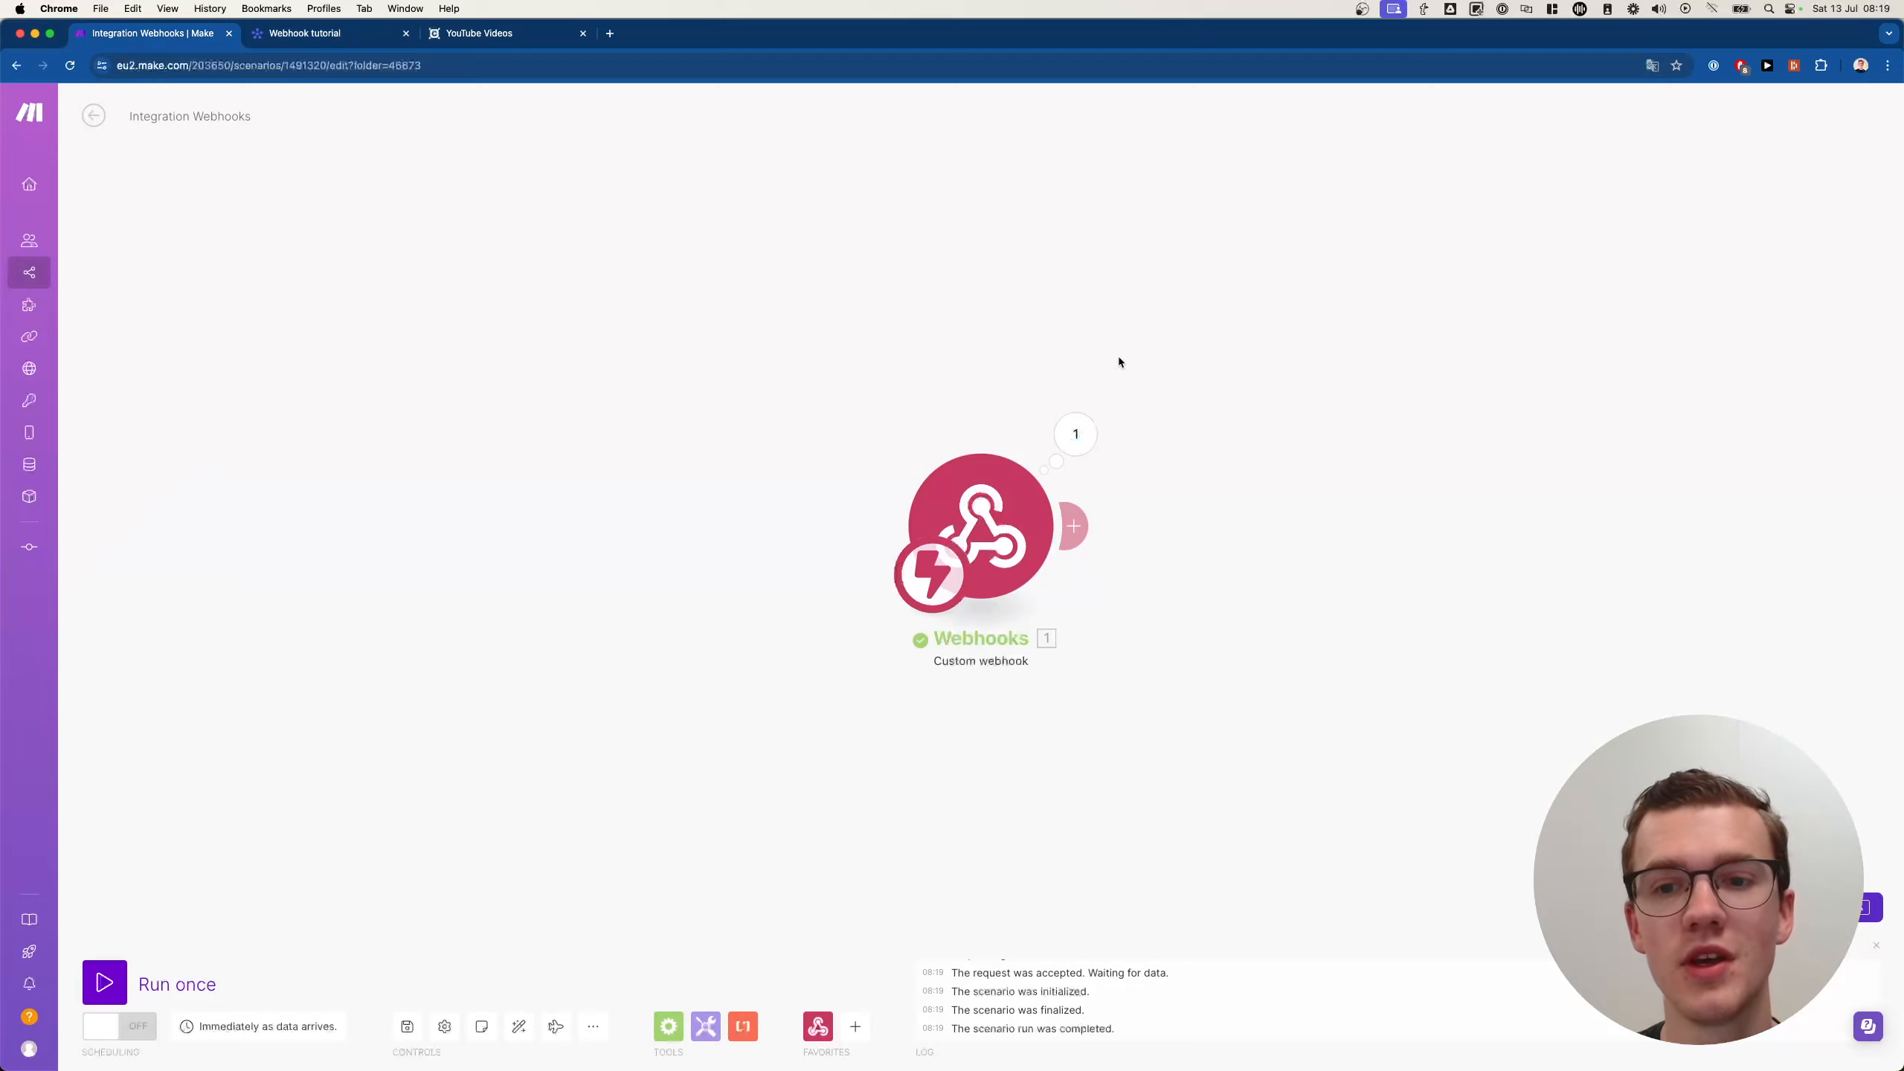
Step: Examine the event data received by the custom webhook, particularly the pulseId entry
left_click(1085, 435)
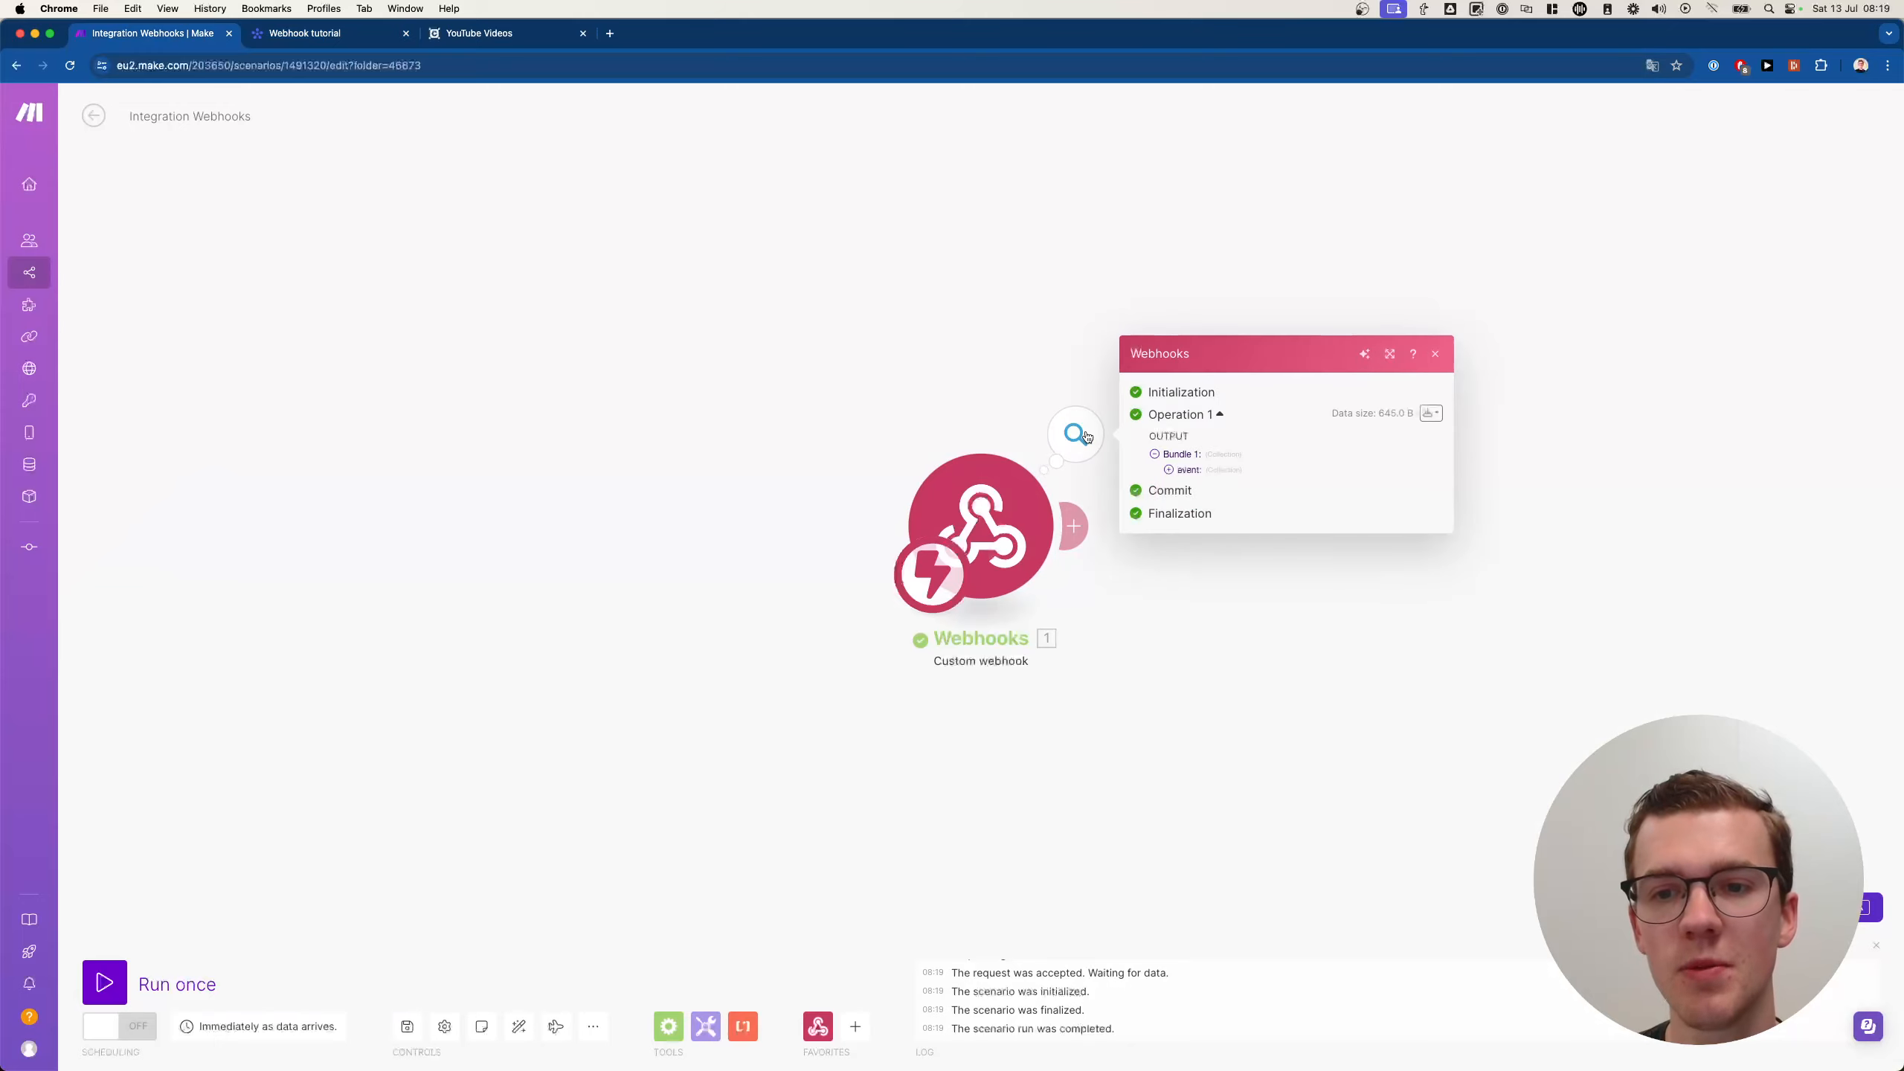
left_click(1199, 471)
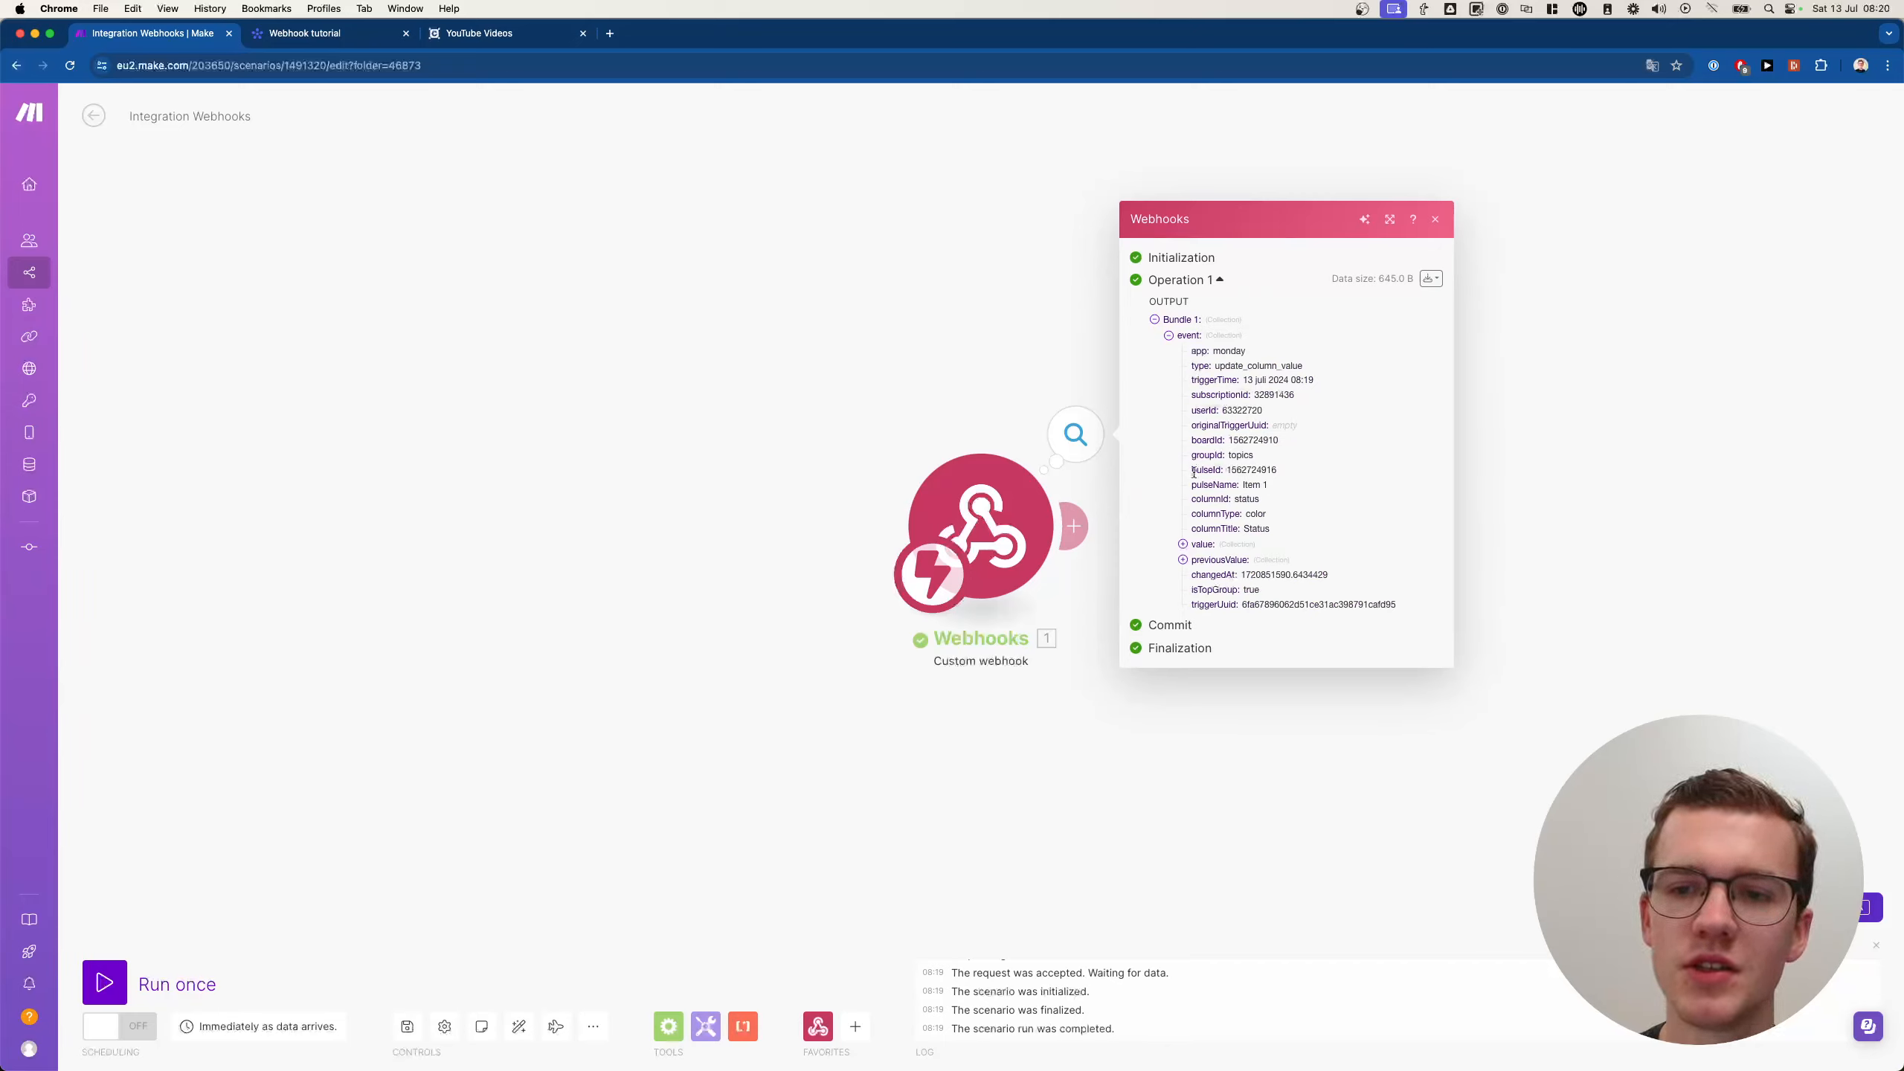
left_click_drag(1192, 470, 1278, 474)
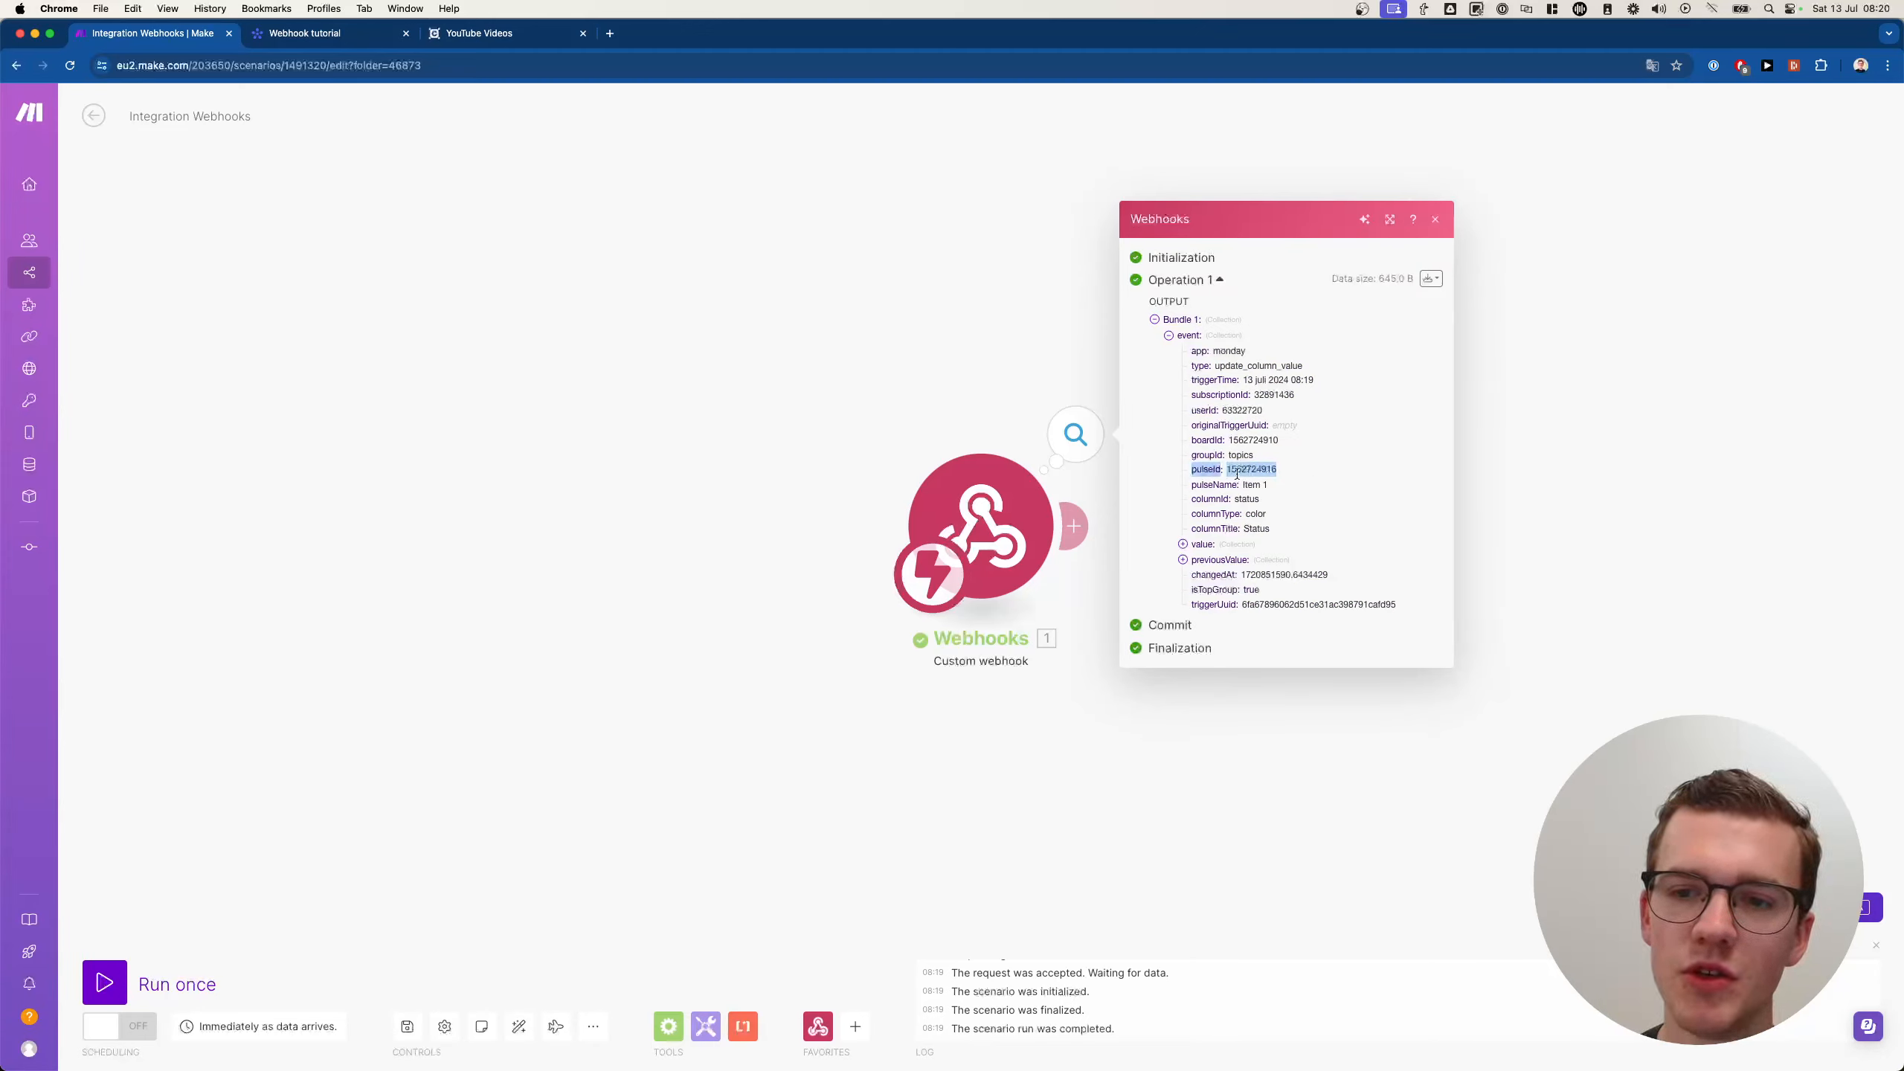
left_click(1315, 472)
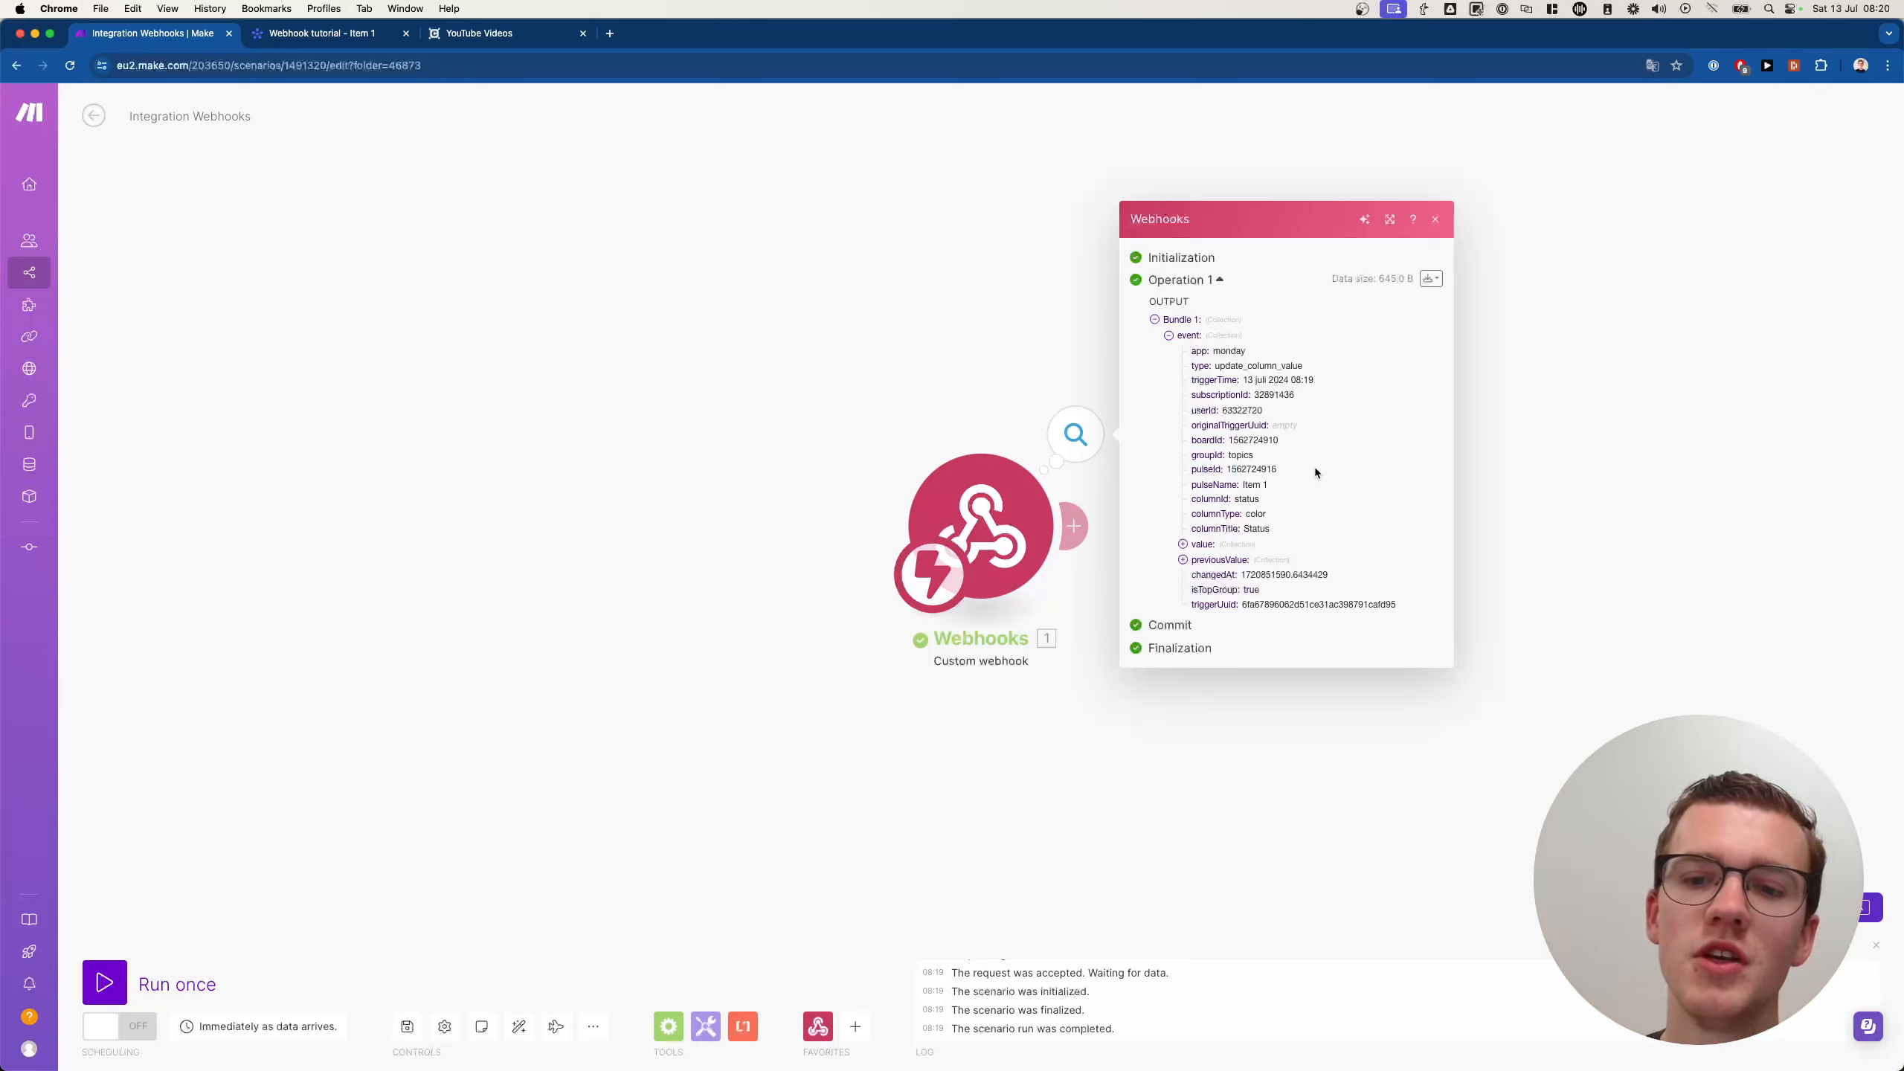
left_click(863, 358)
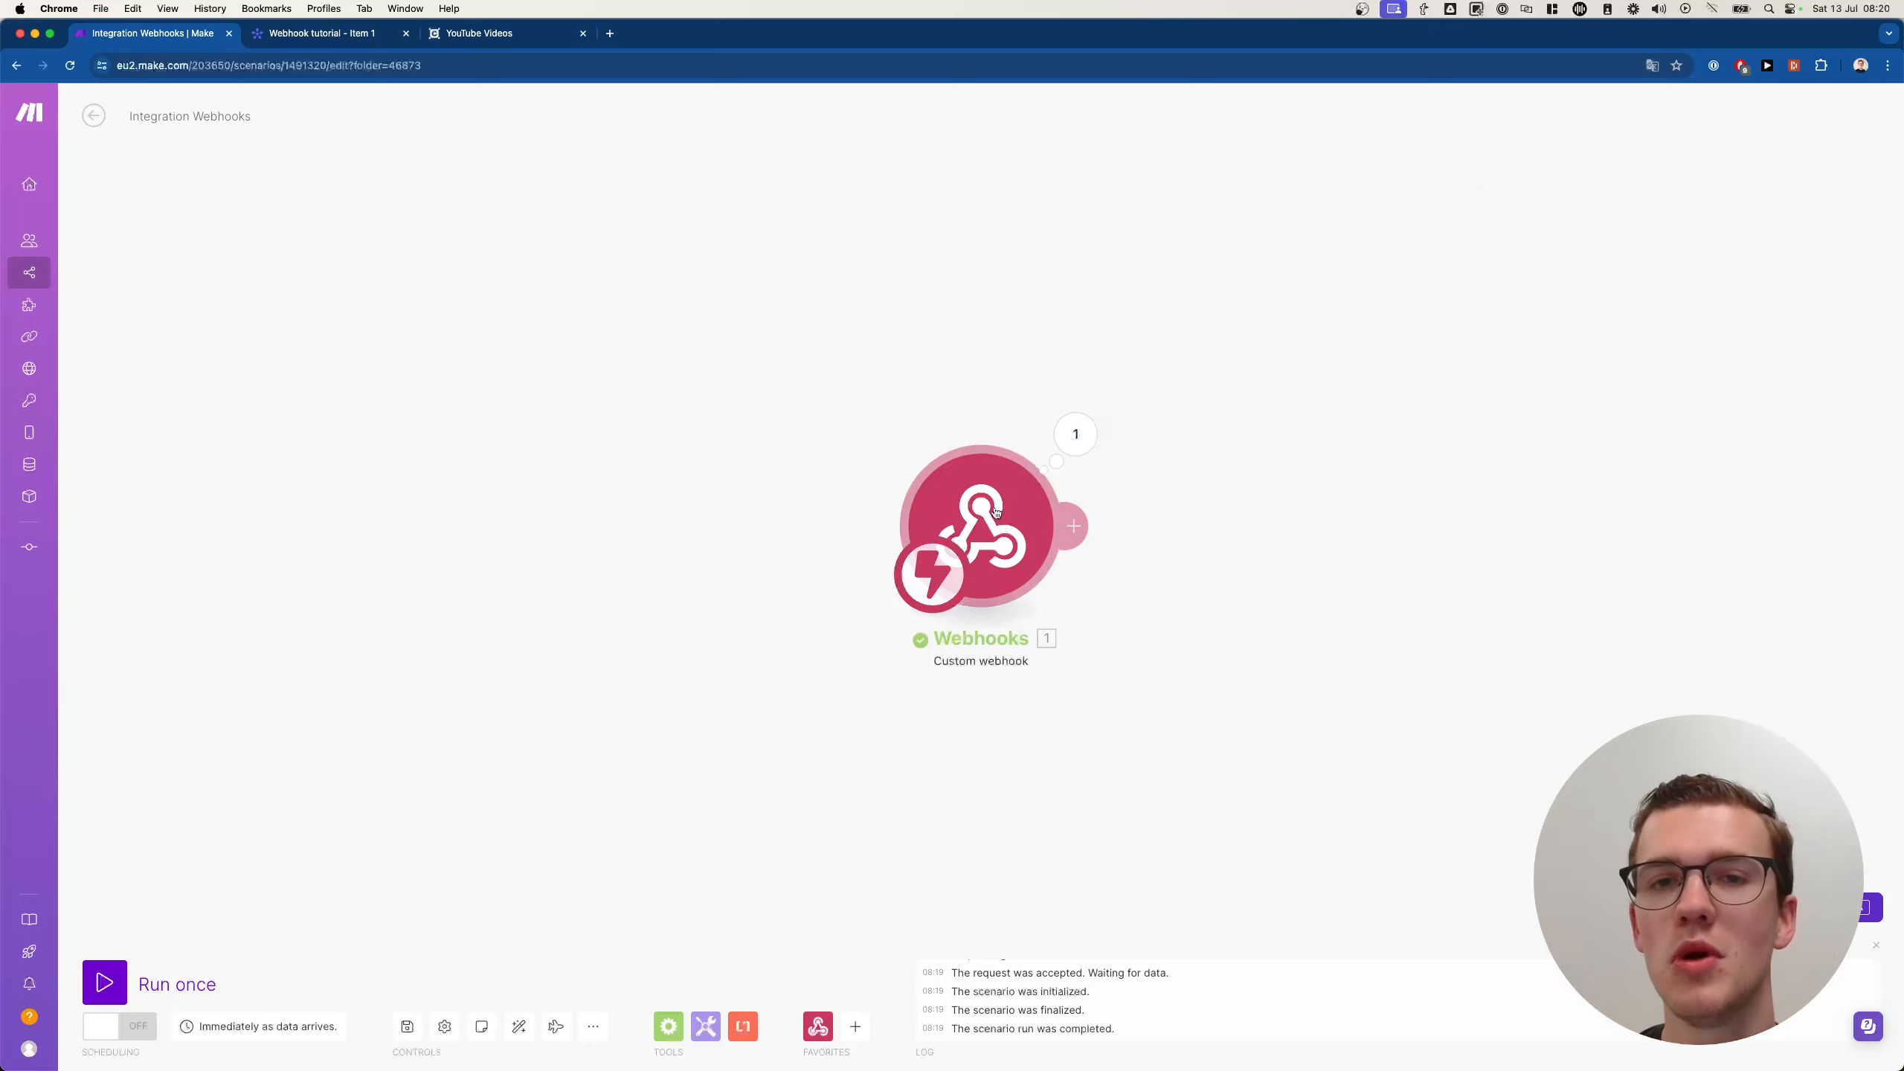
Step: Add a Webhook response module after the custom webhook and set its body to {"challenge":"{{1.challenge}}"}
left_click(825, 1034)
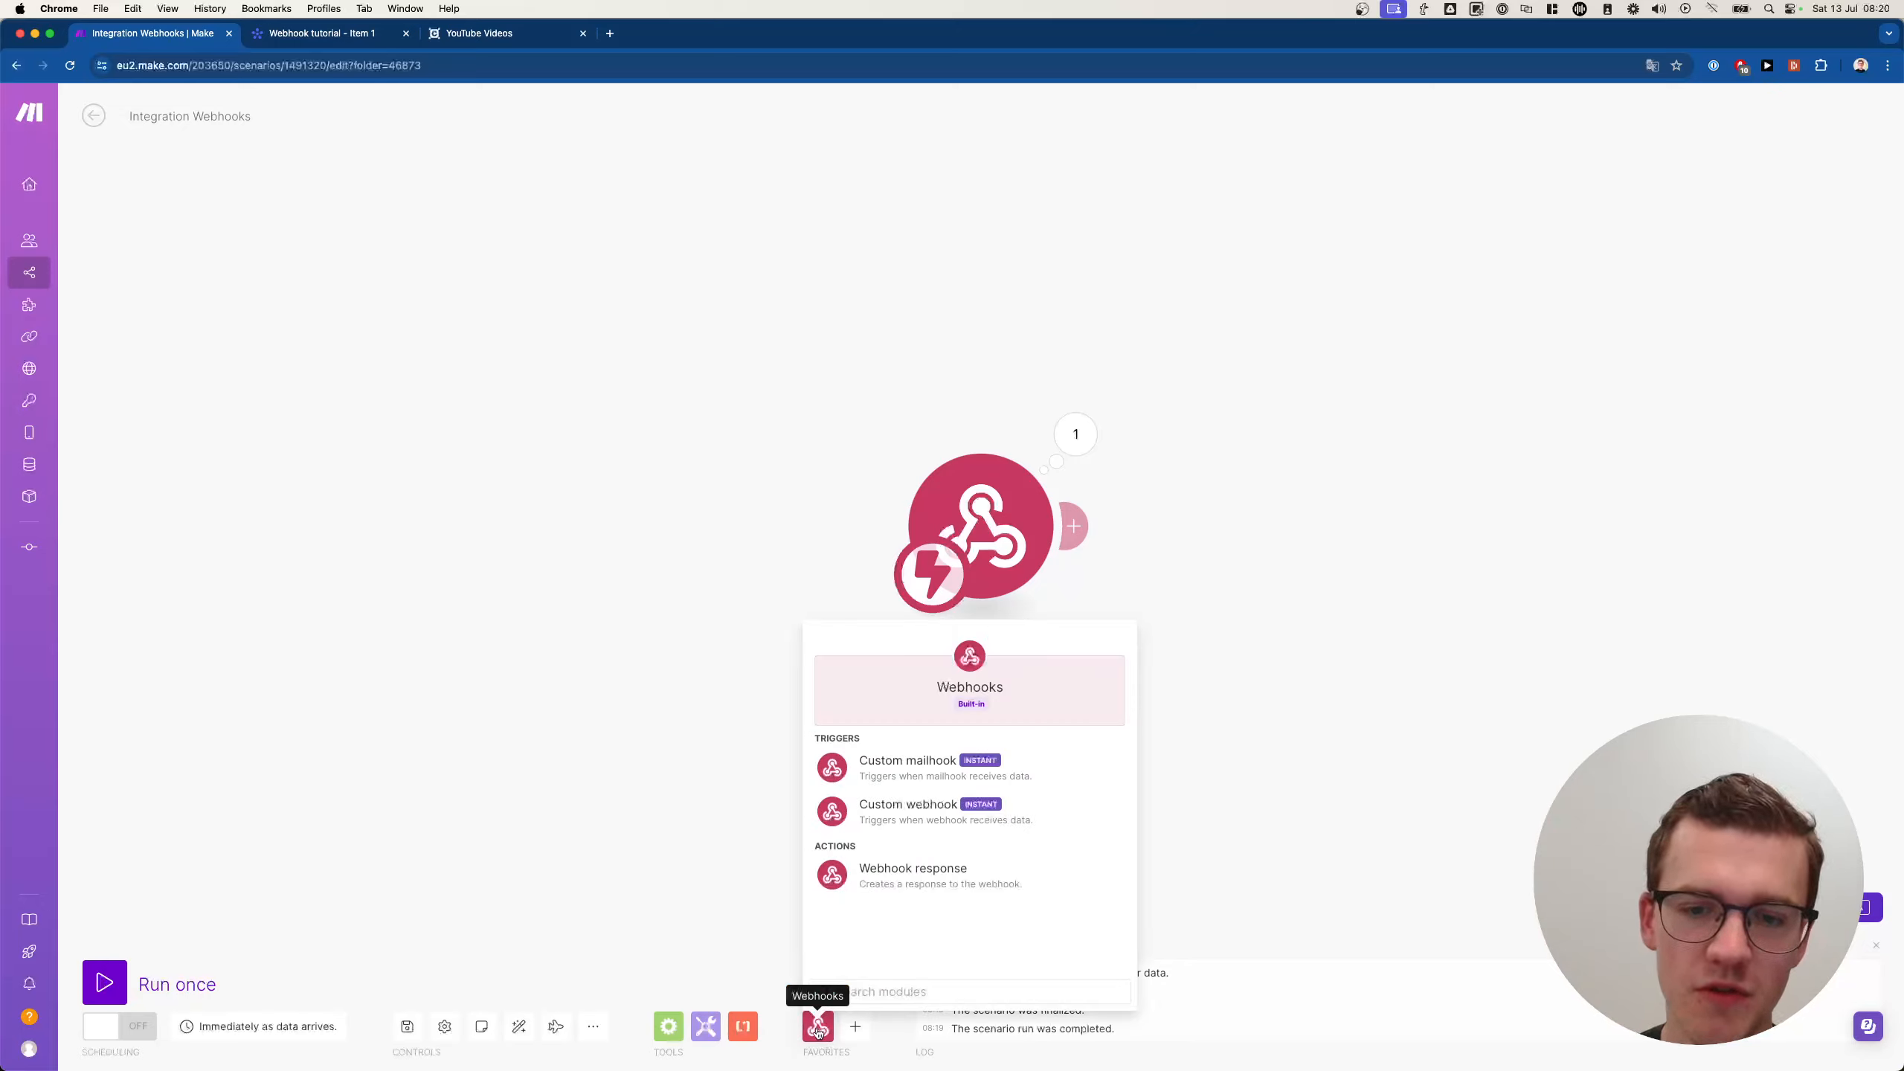
left_click(912, 872)
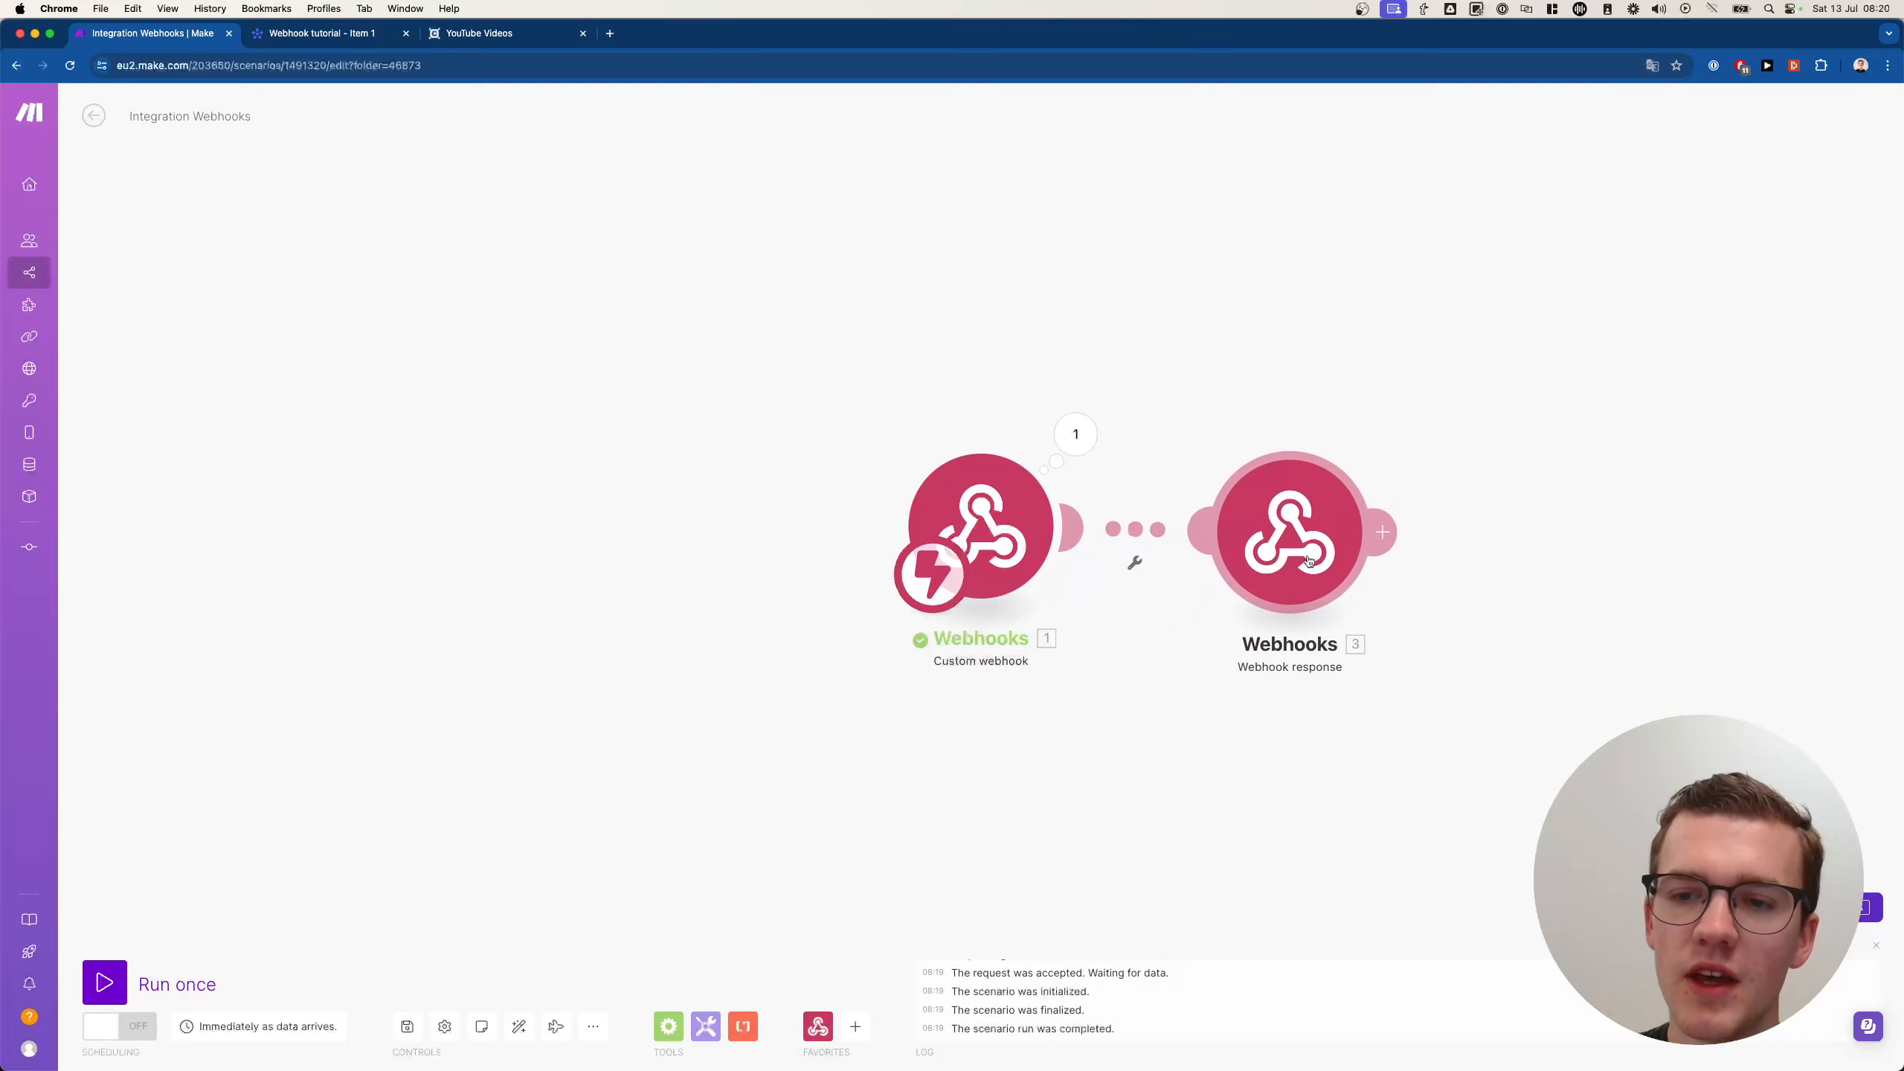
left_click(1462, 578)
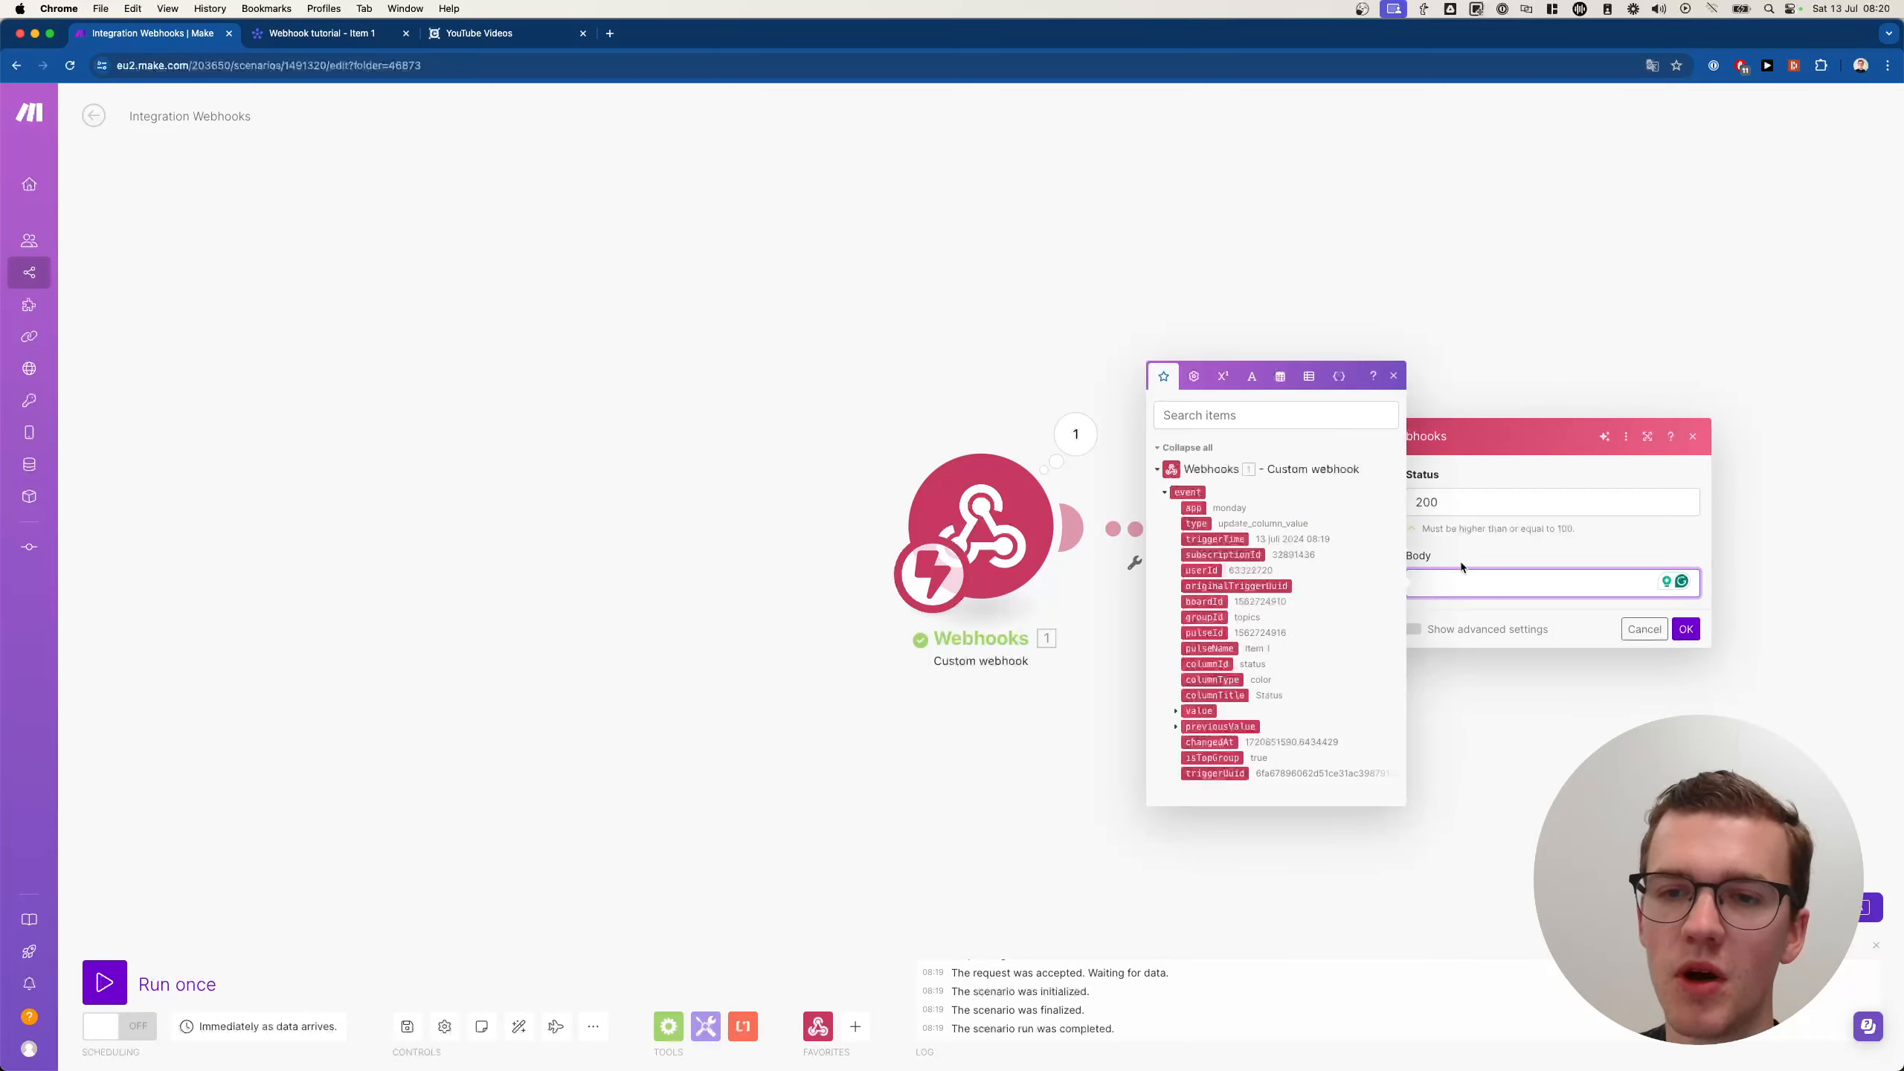
type("{\"challenge\":")
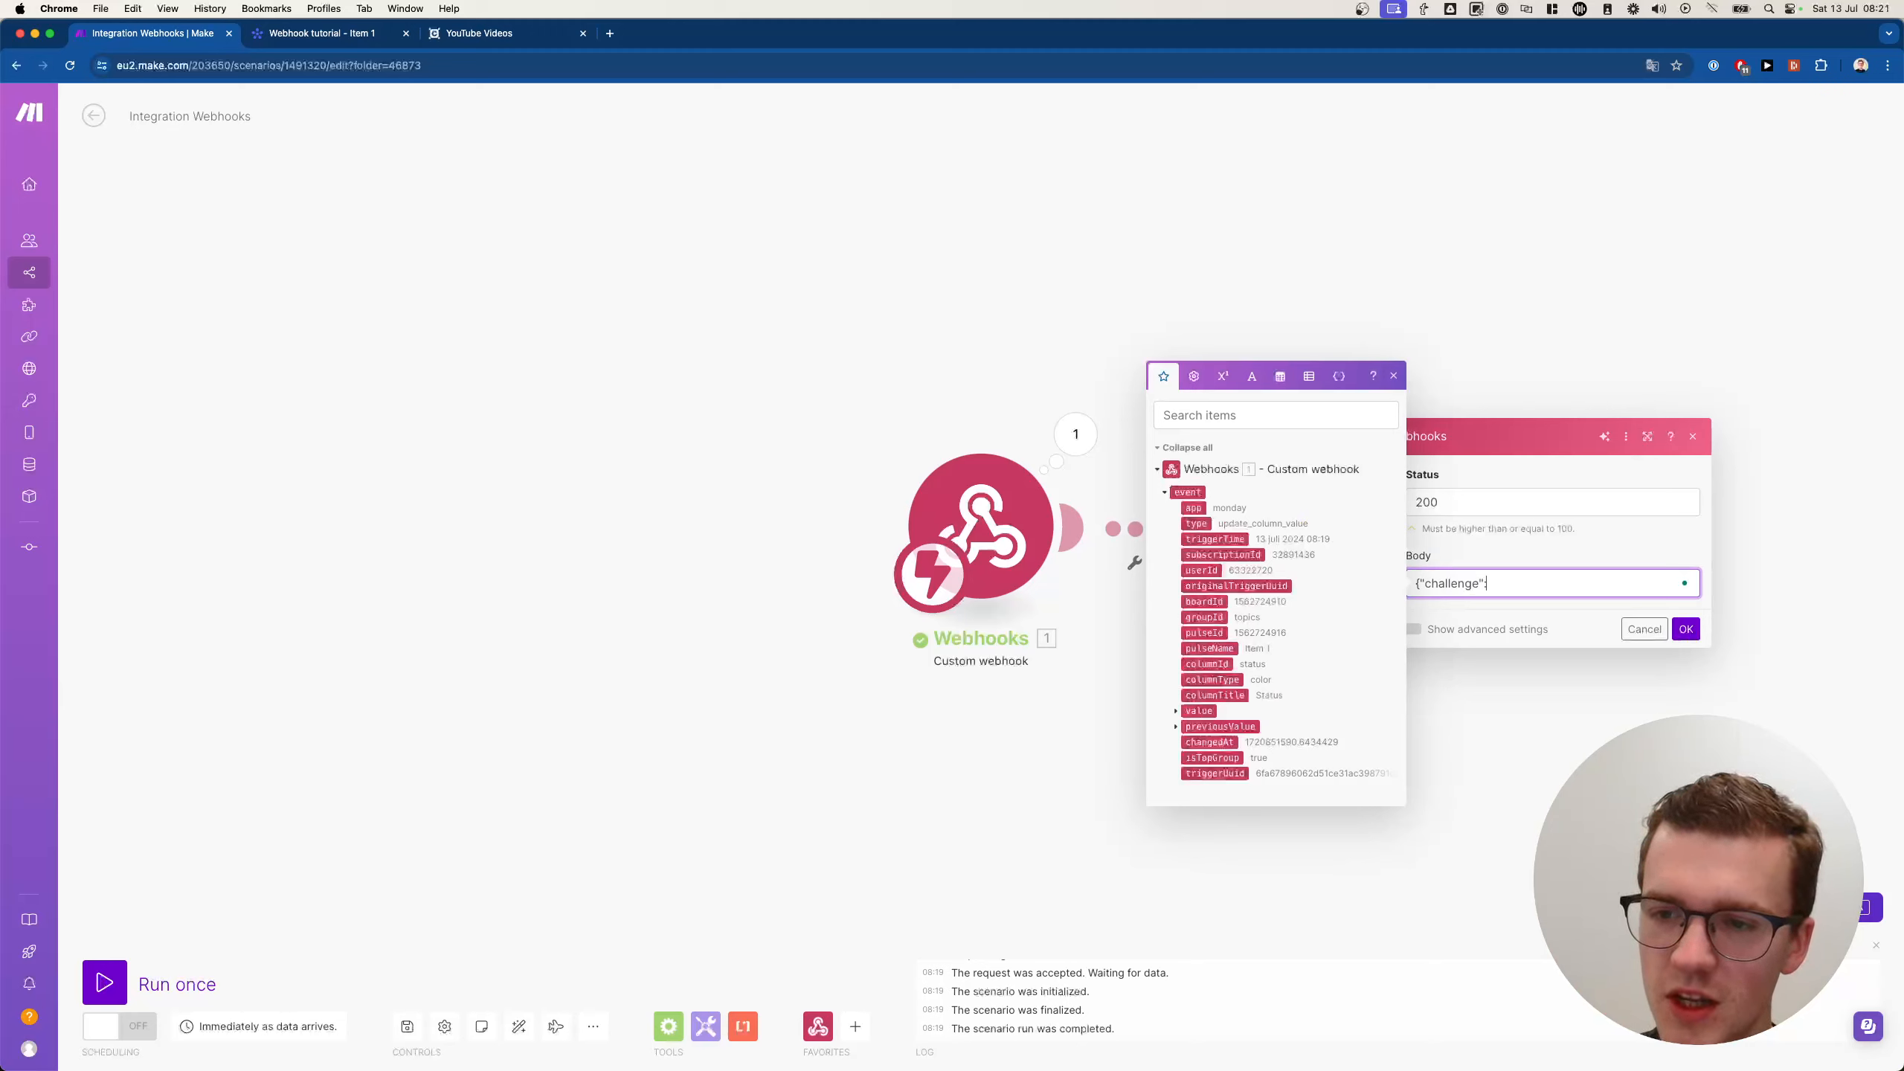
type("\"")
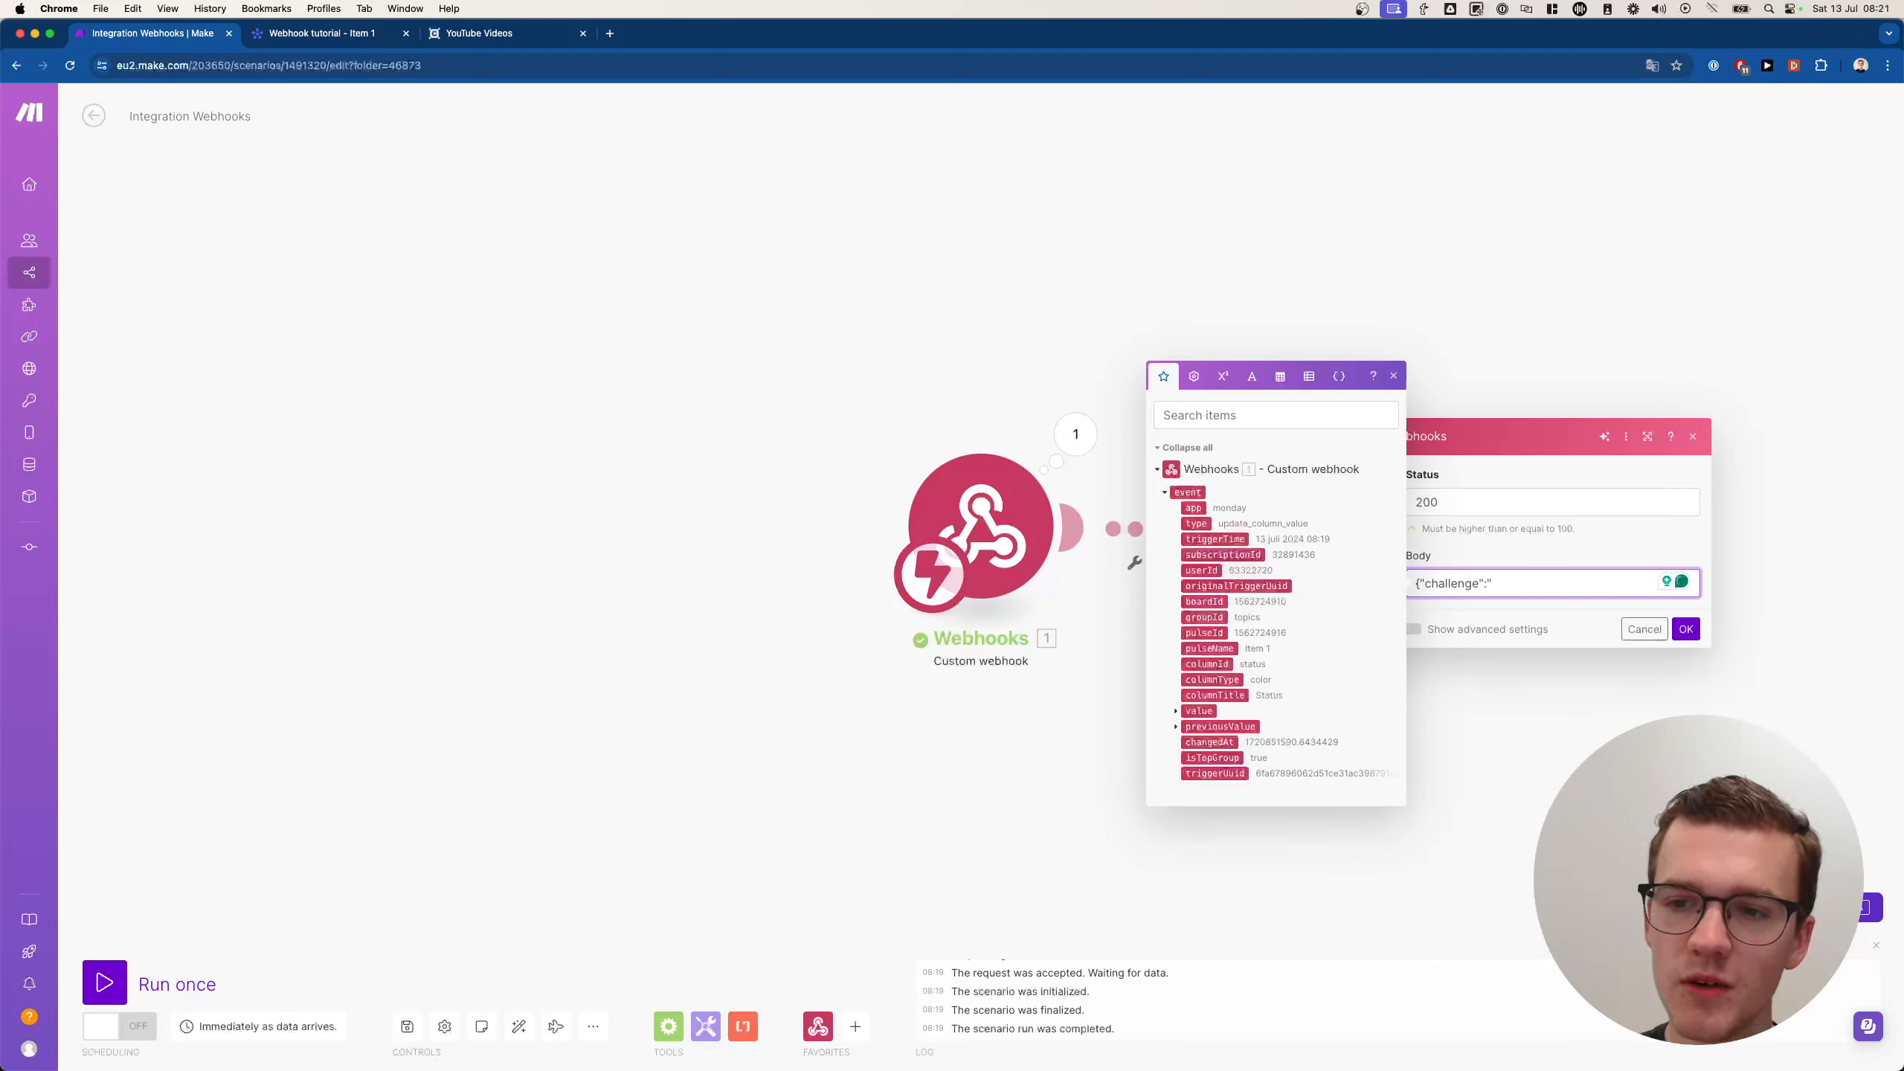
type("{{1.challenge}}")
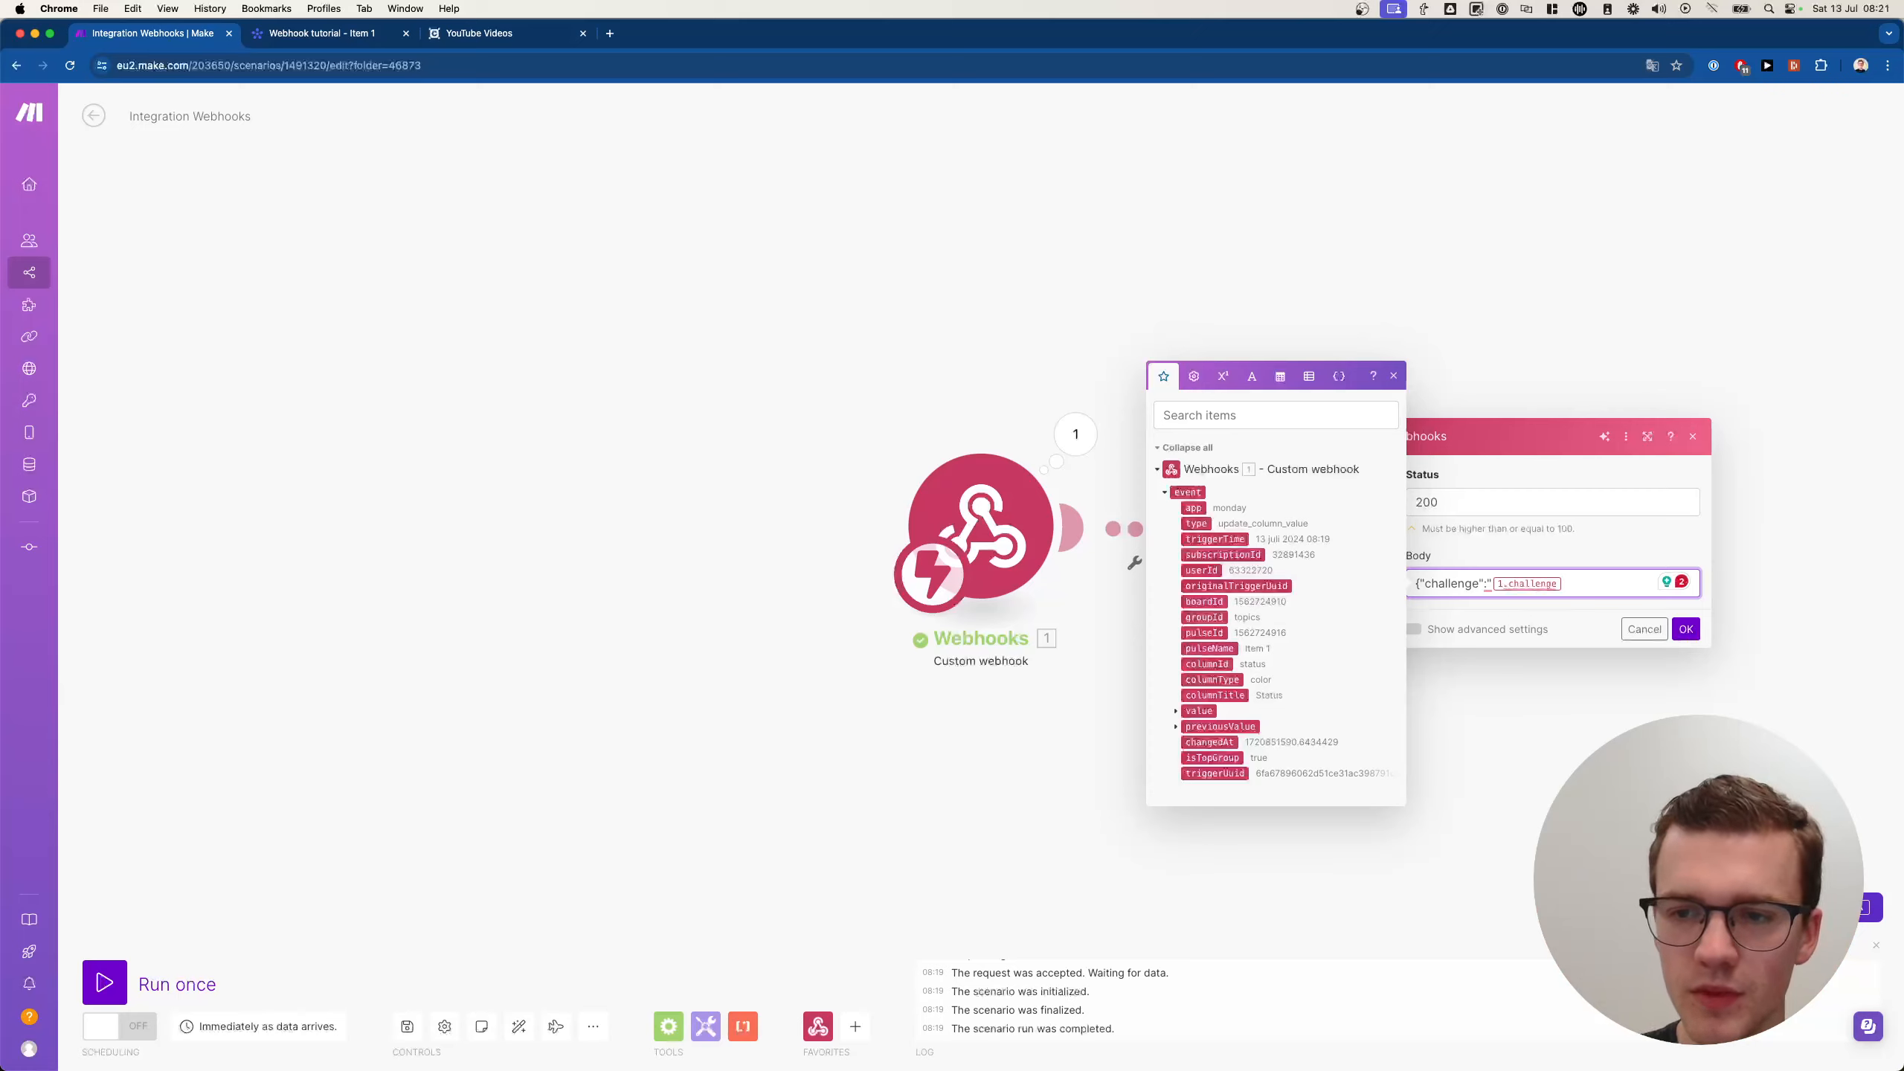
type("\"}")
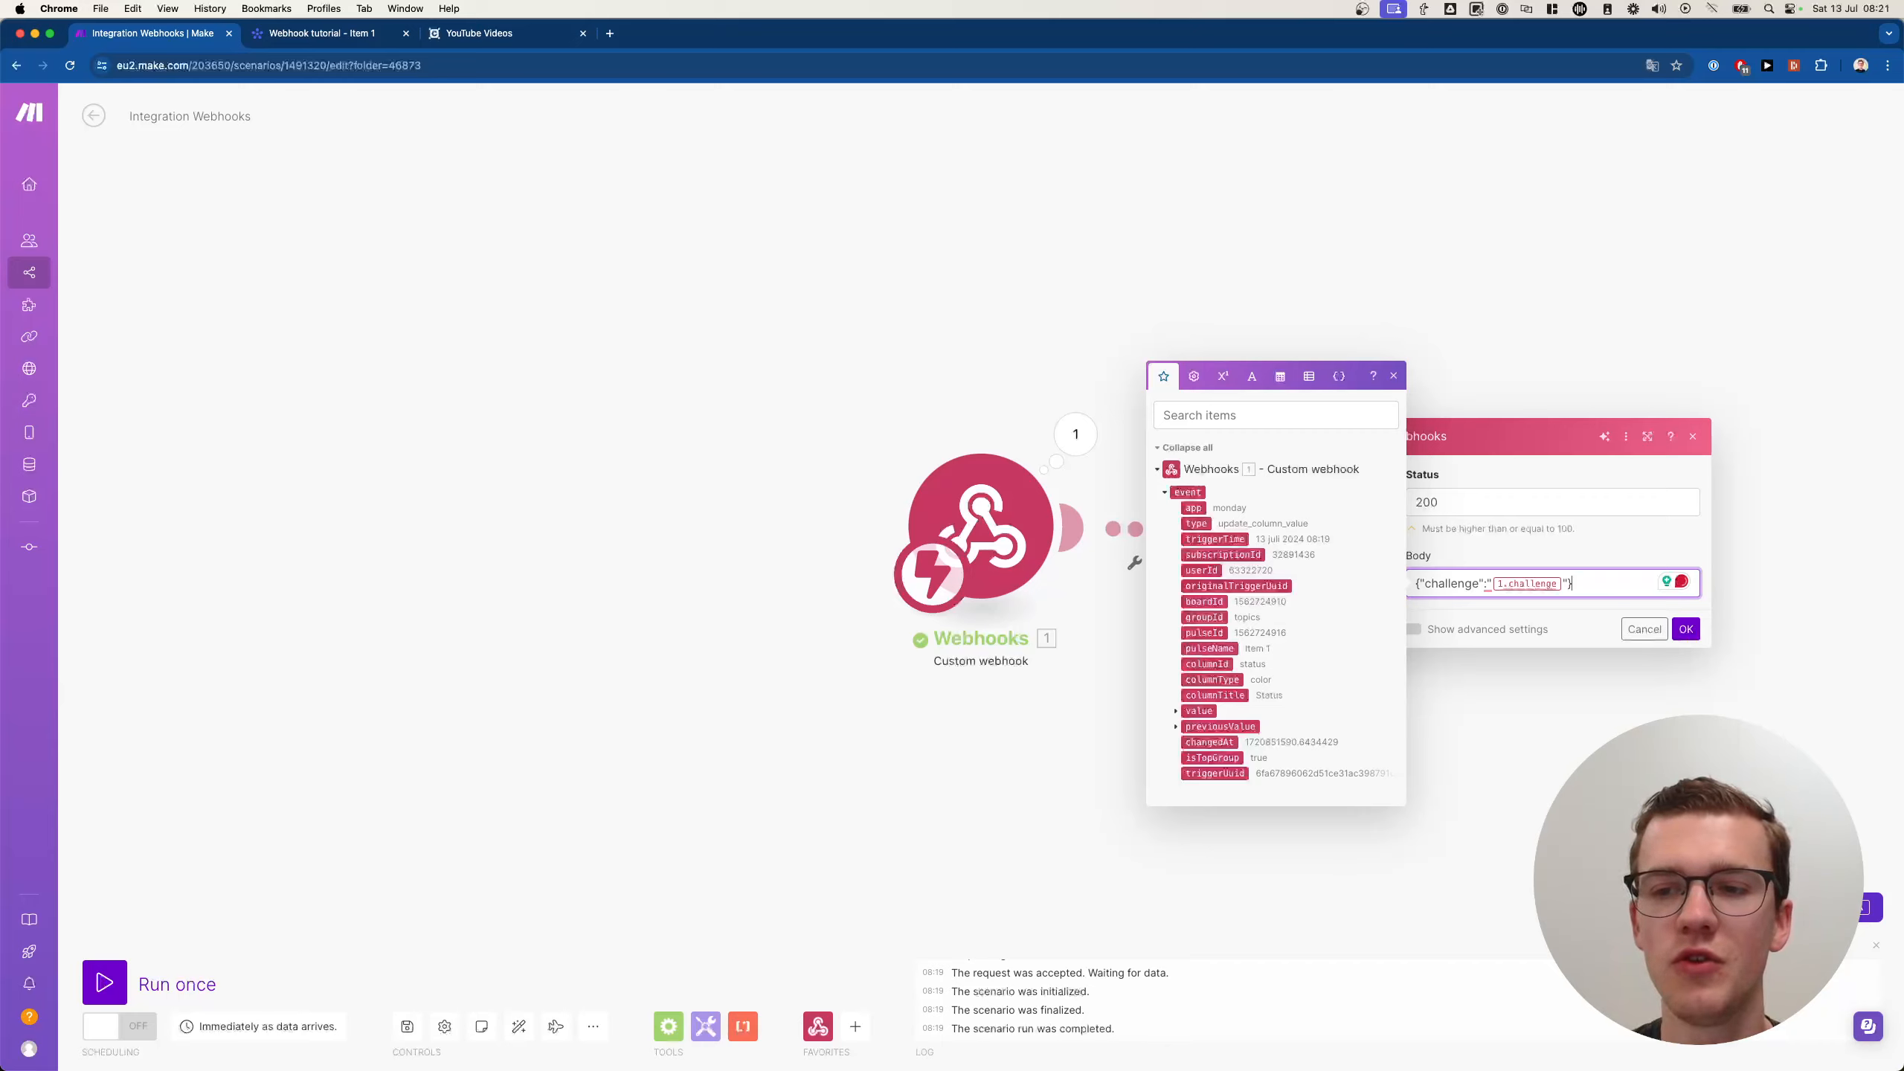
left_click(1550, 629)
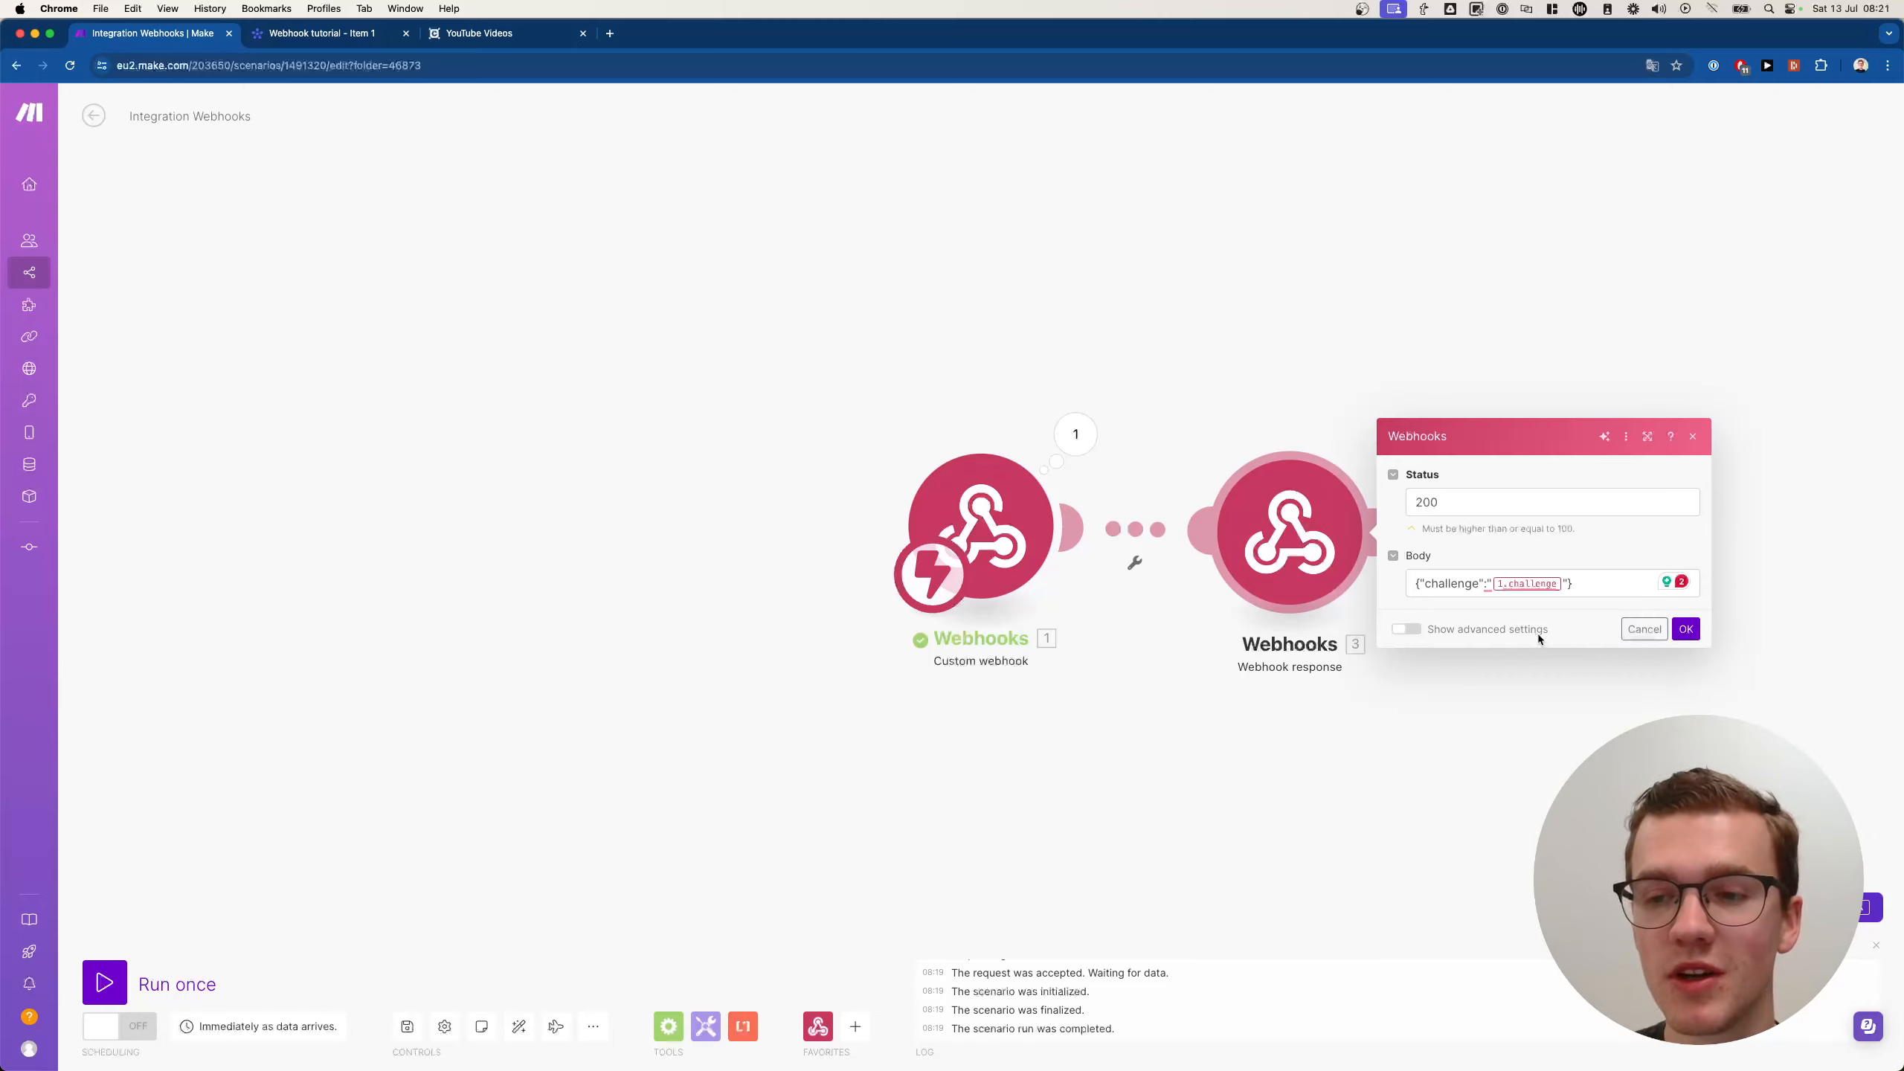
left_click(1685, 629)
Step: Delete the Webhook response module from the scenario
right_click(1290, 531)
left_click(1342, 698)
Step: Browse the Monday, Webhooks and QuickBooks modules available after the custom webhook, search for http, and close the module picker without adding anything
left_click(1075, 527)
scroll(1389, 526, "down", 4)
scroll(1390, 526, "up", 4)
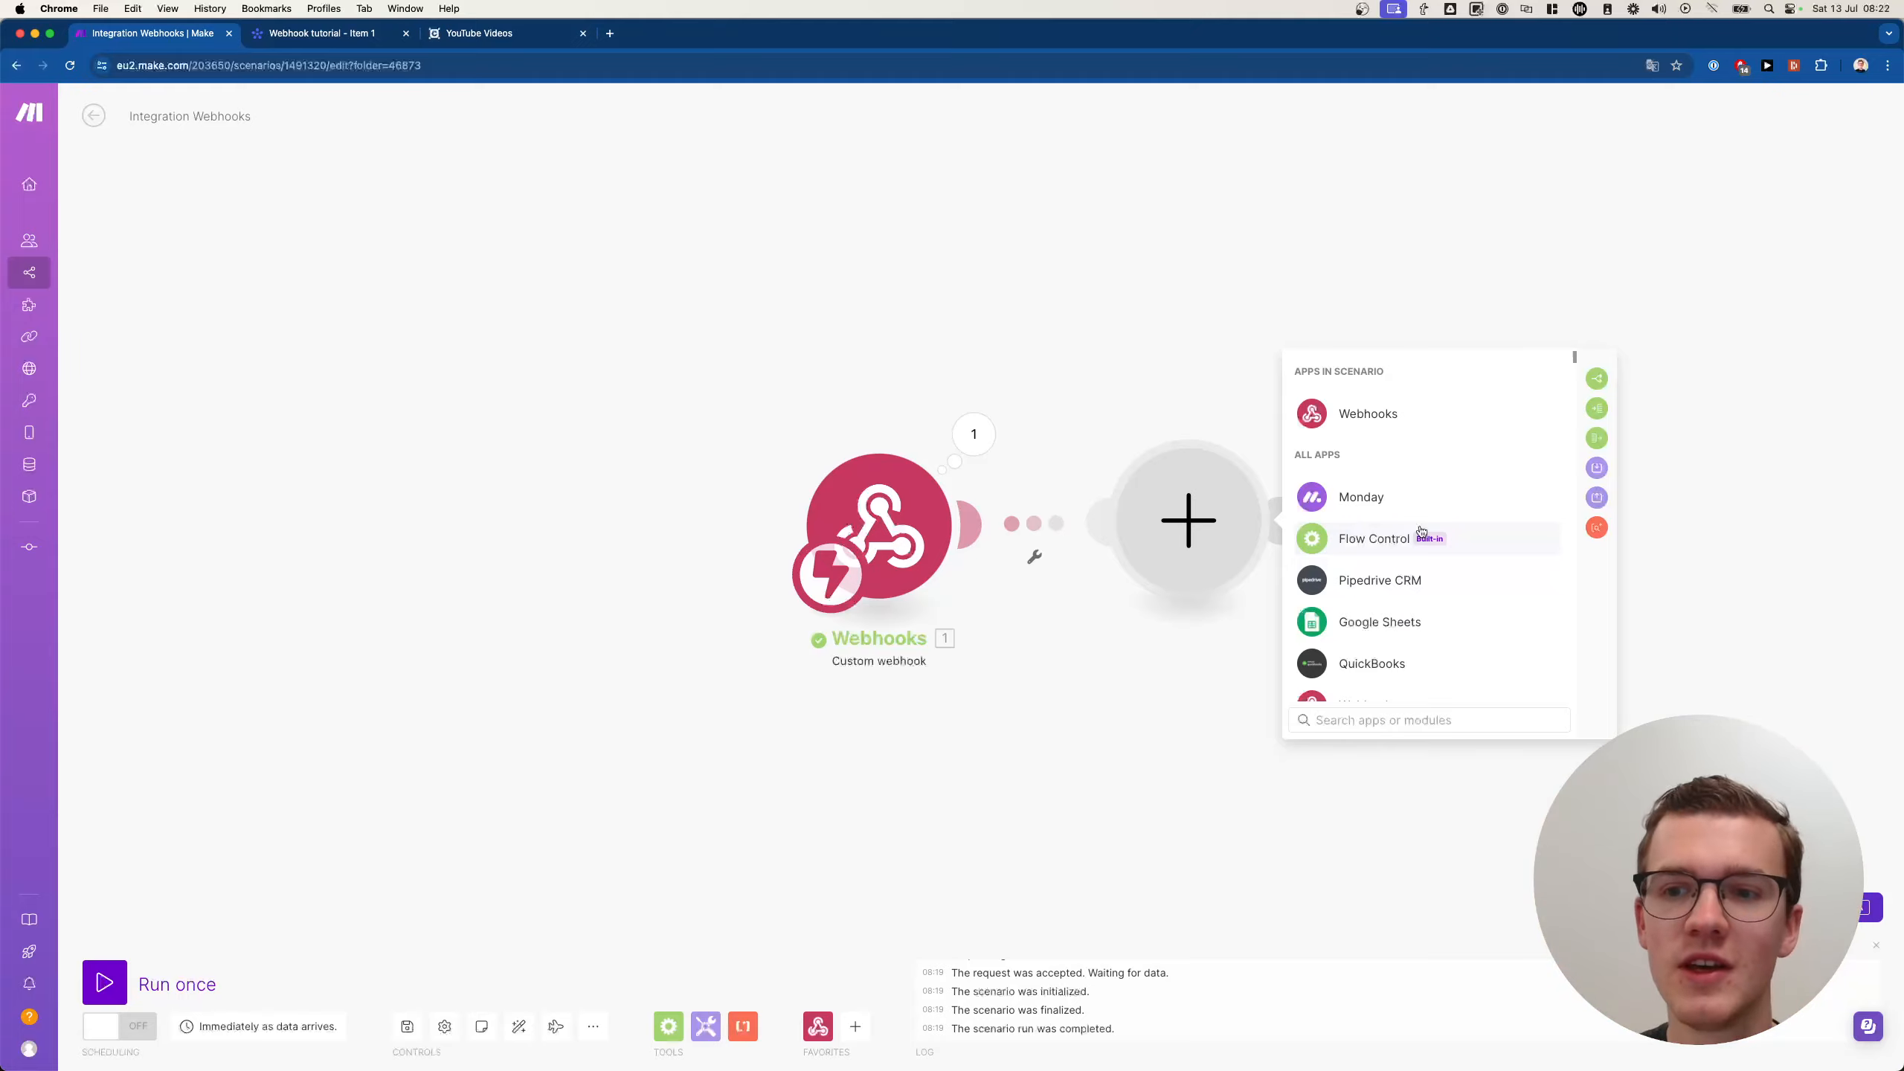
left_click(1365, 504)
left_click(1325, 362)
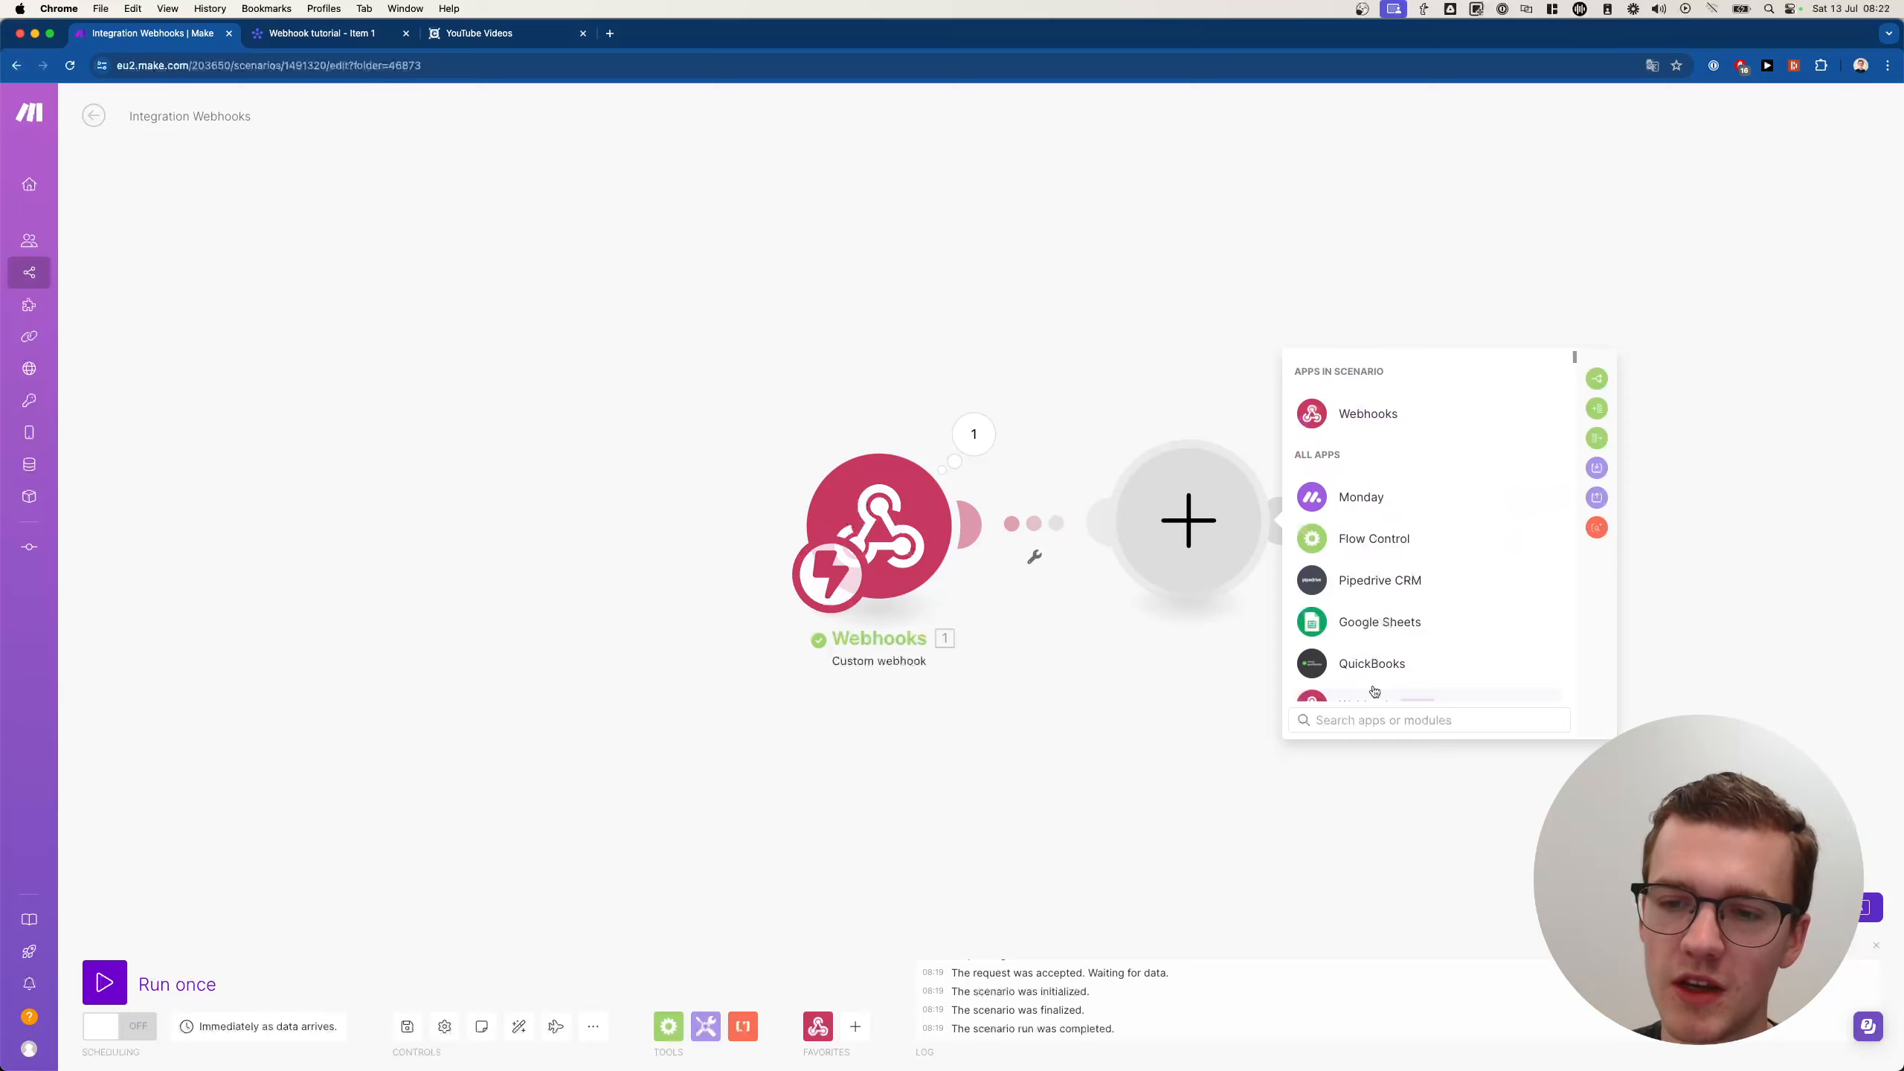
left_click(1374, 695)
left_click(1326, 363)
left_click(1376, 648)
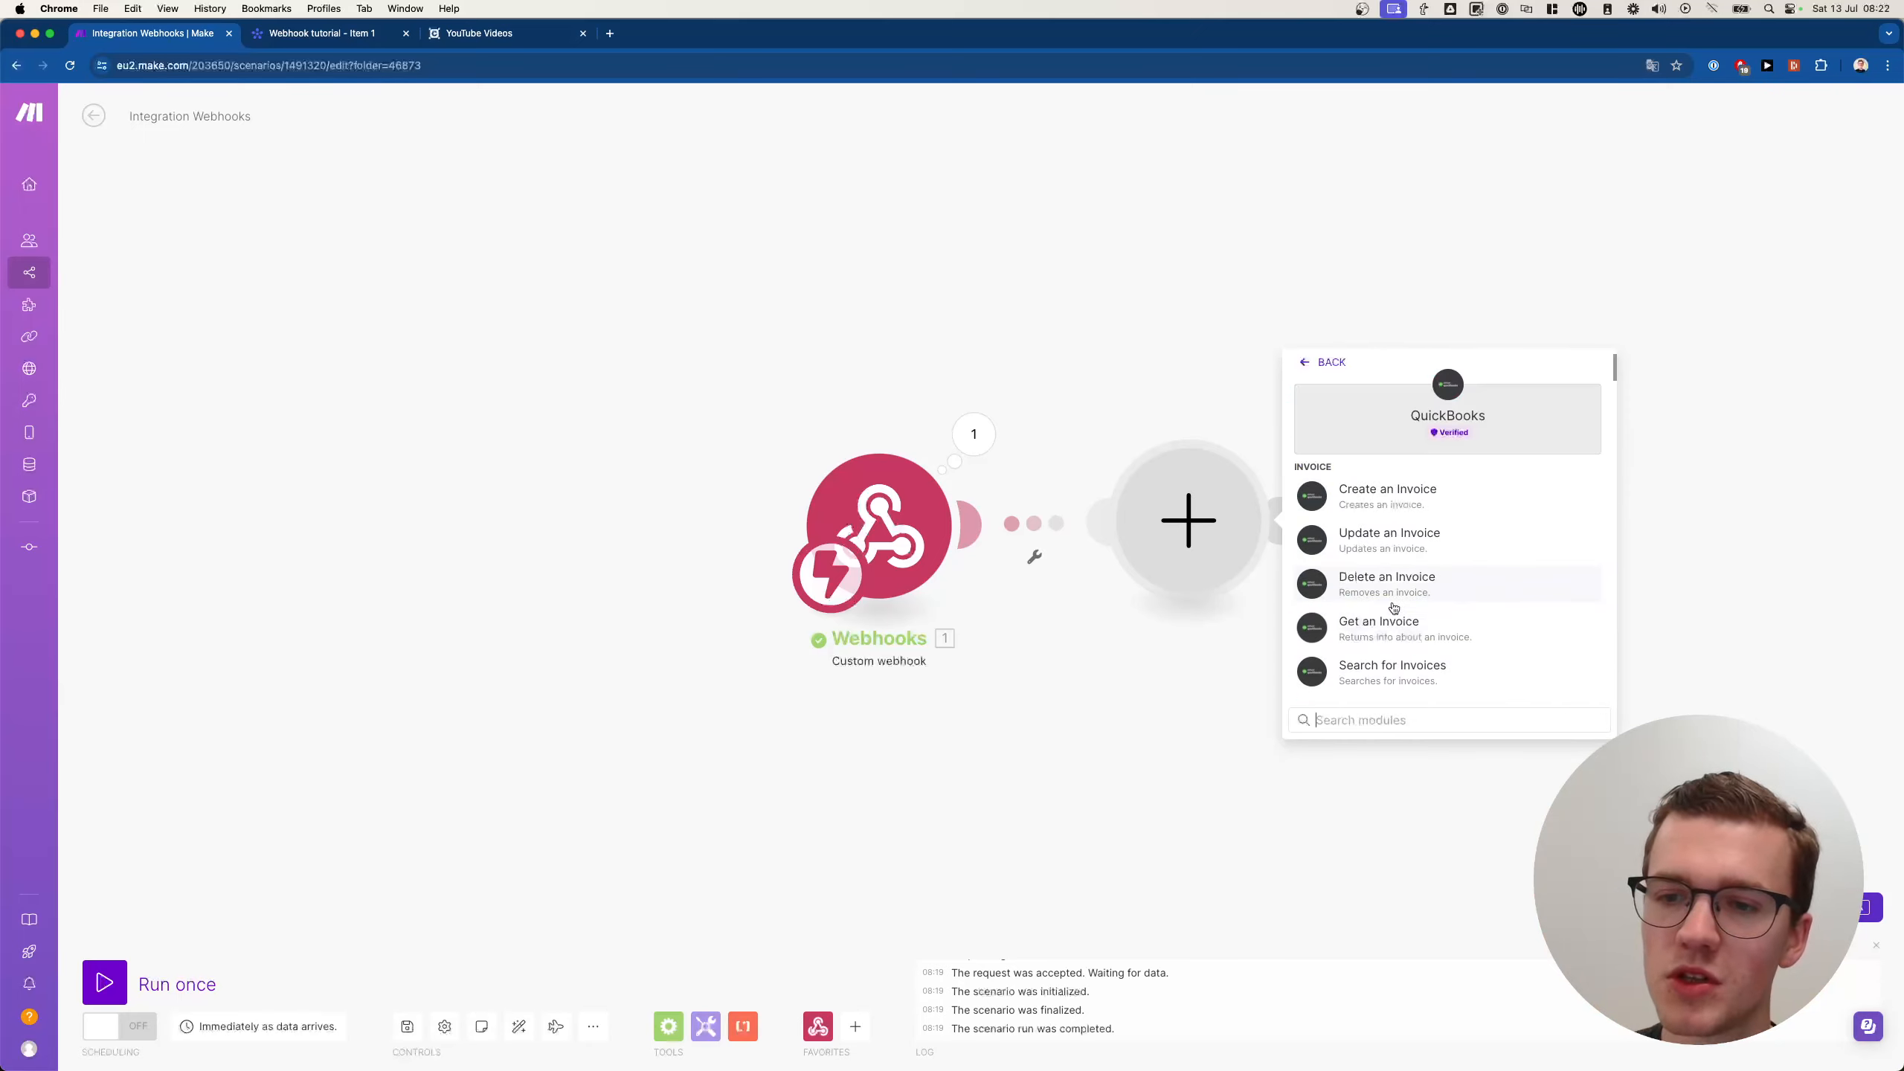
scroll(1393, 608, "down", 2)
left_click(1332, 360)
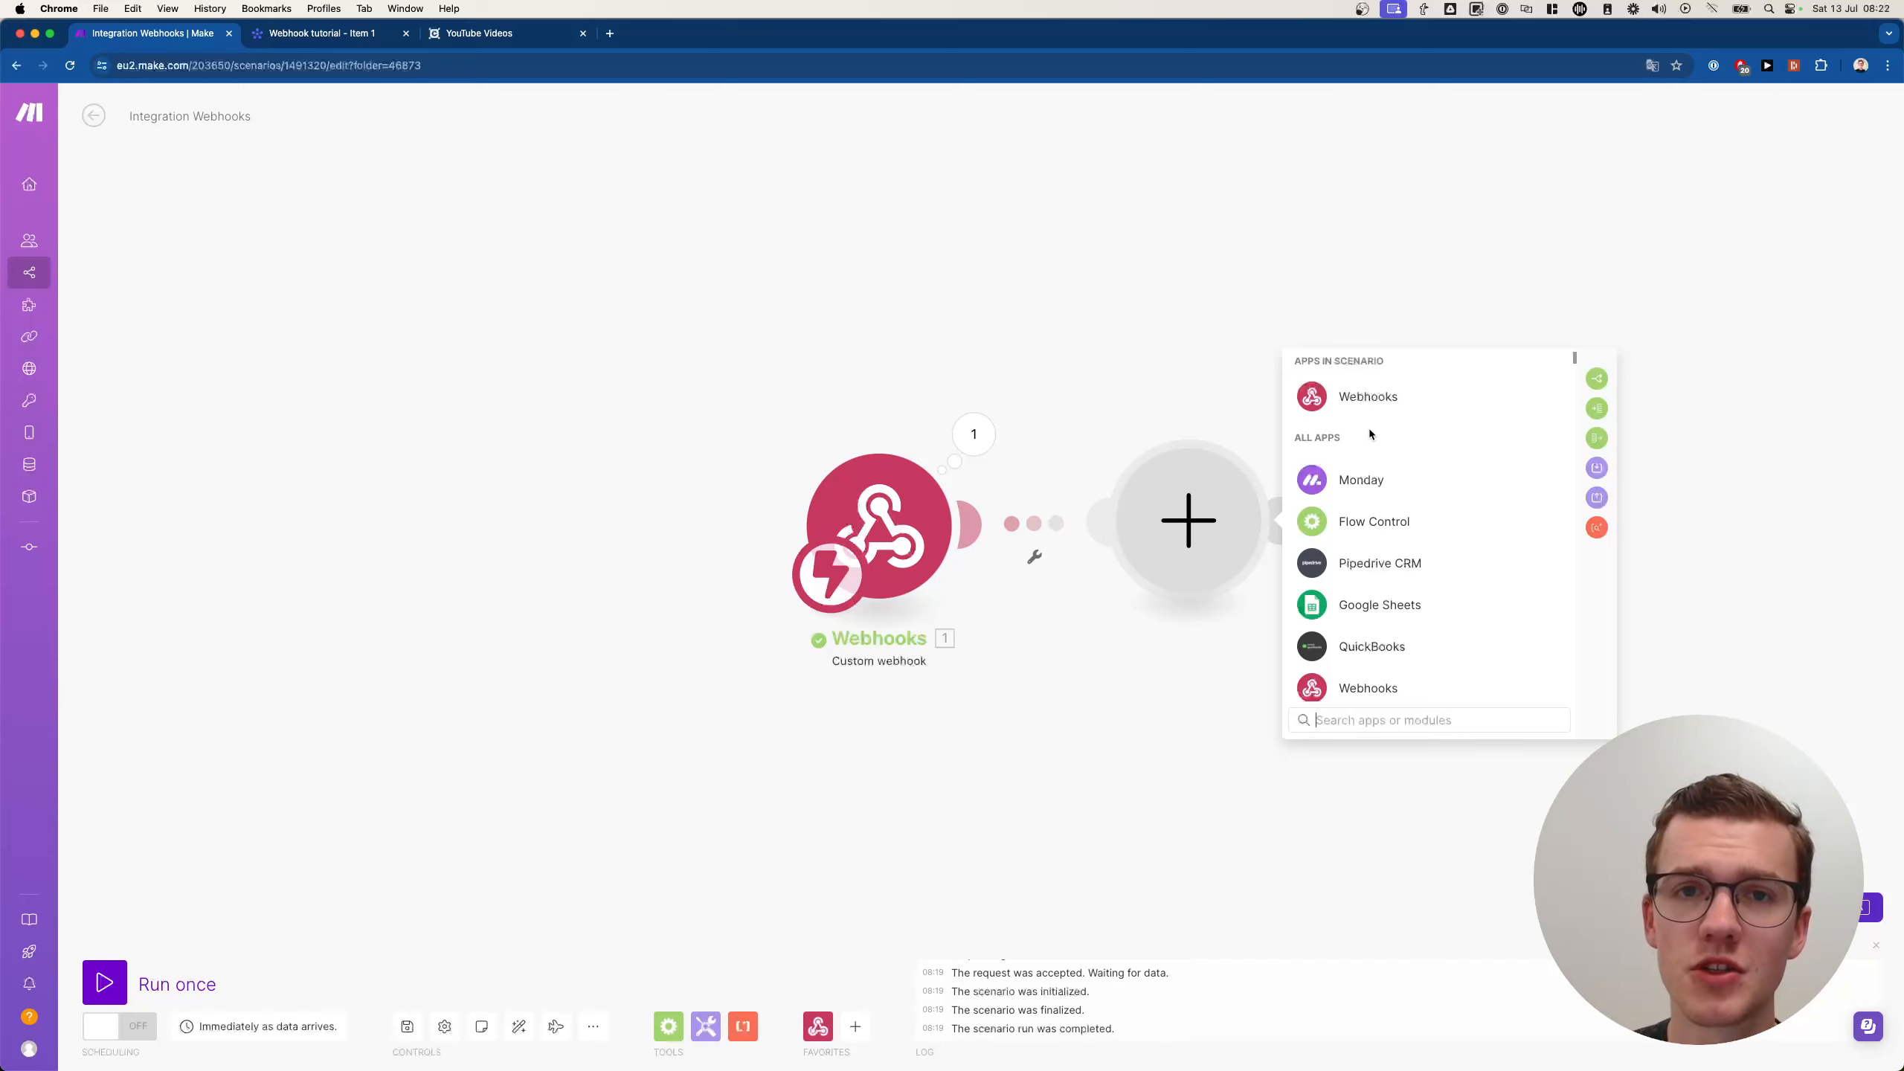
type("http")
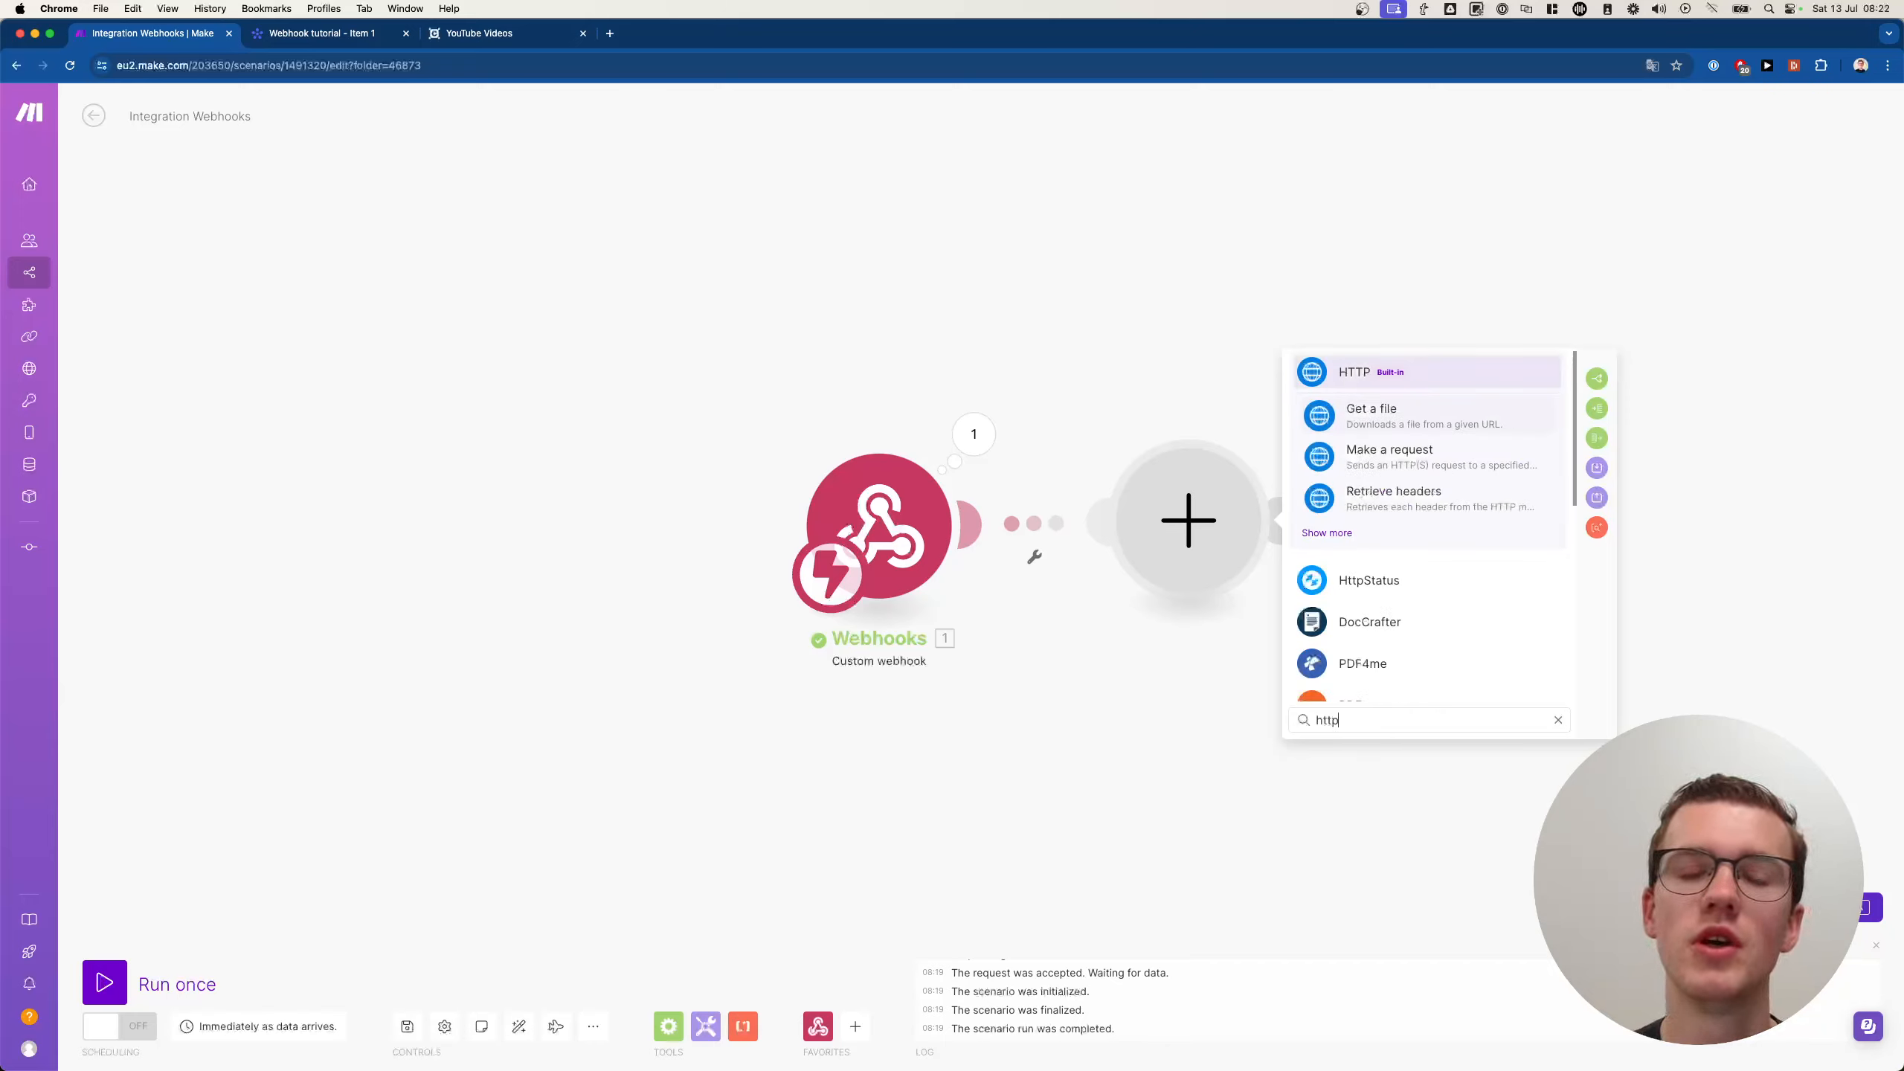
left_click(690, 313)
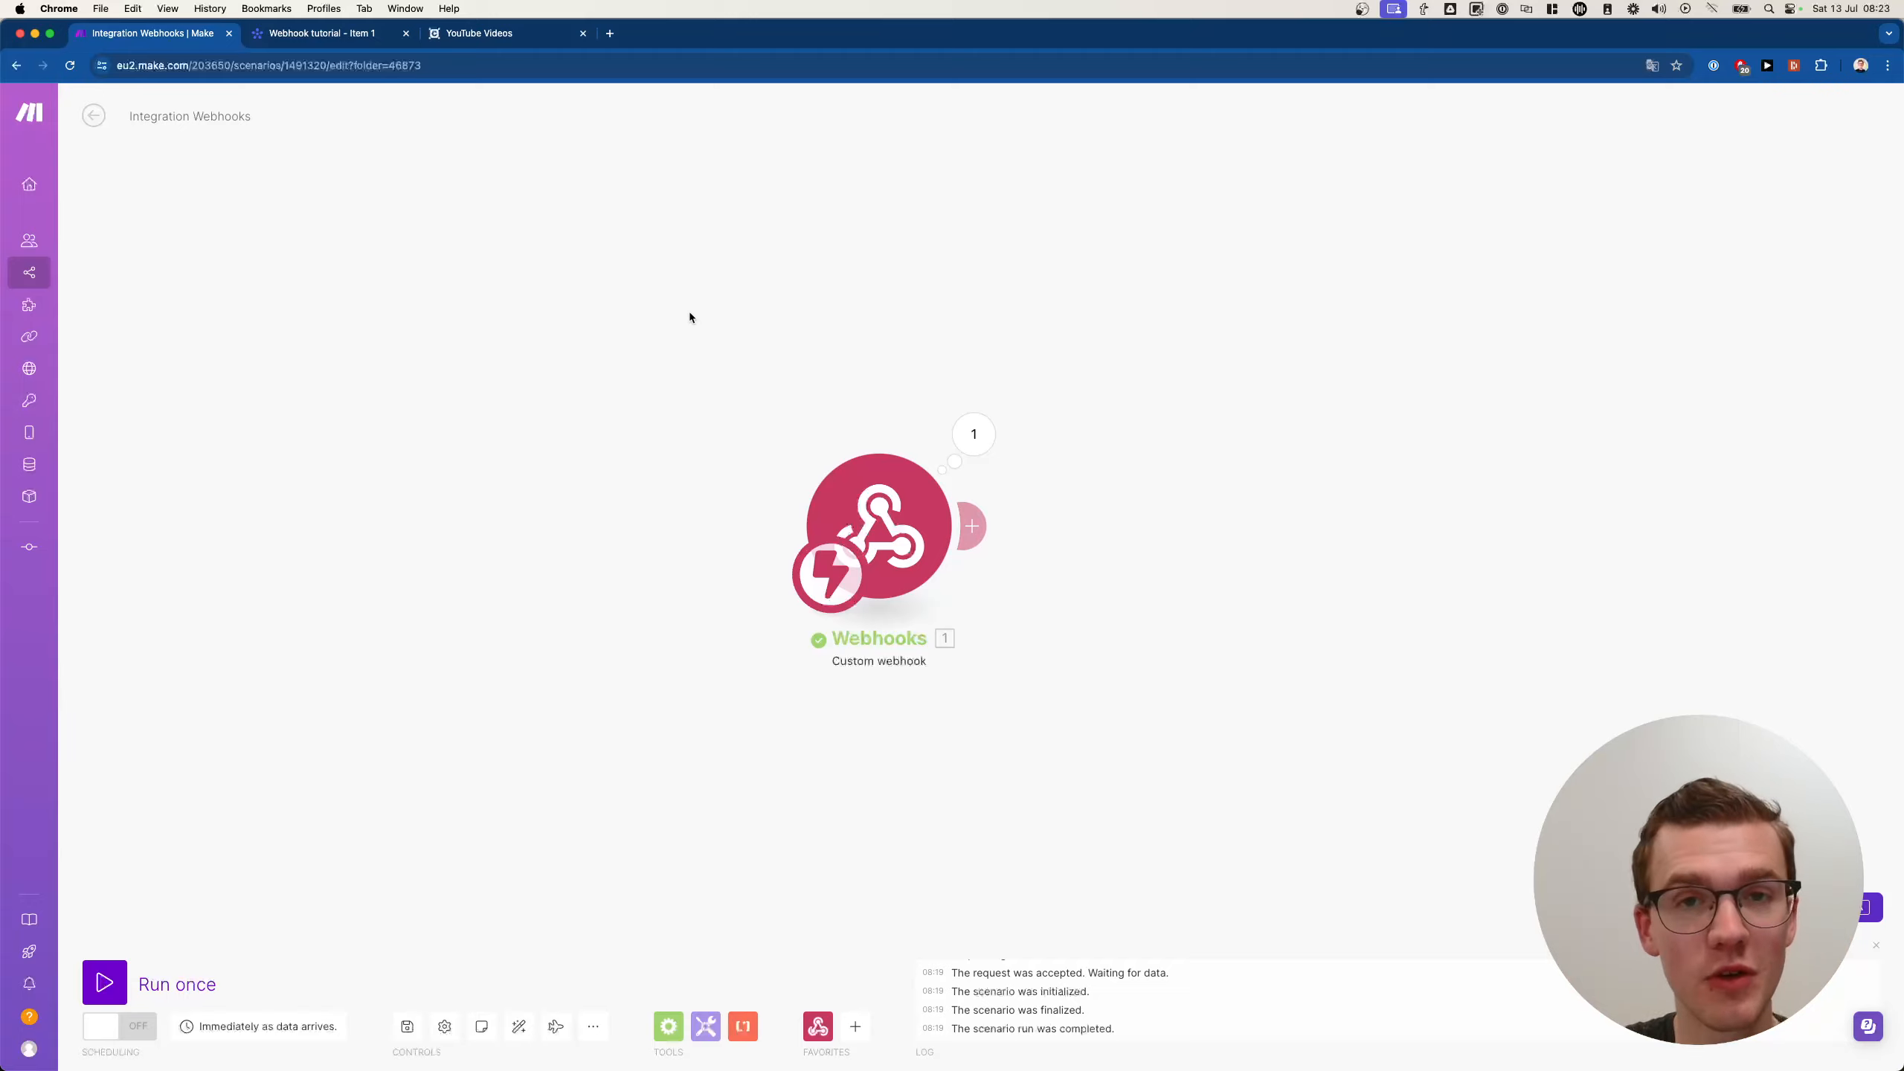